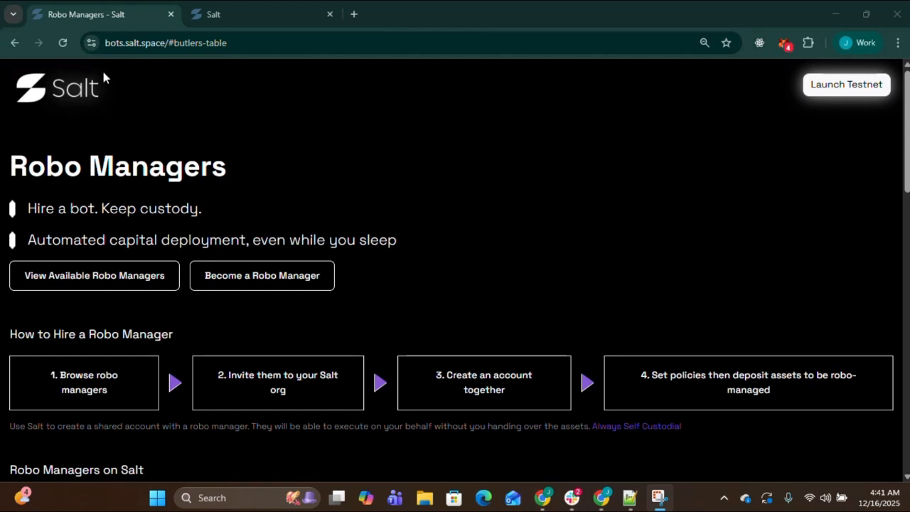
Review the available Robo Managers with their tasks, chains and availability, and the stages for hiring one.
click(59, 279)
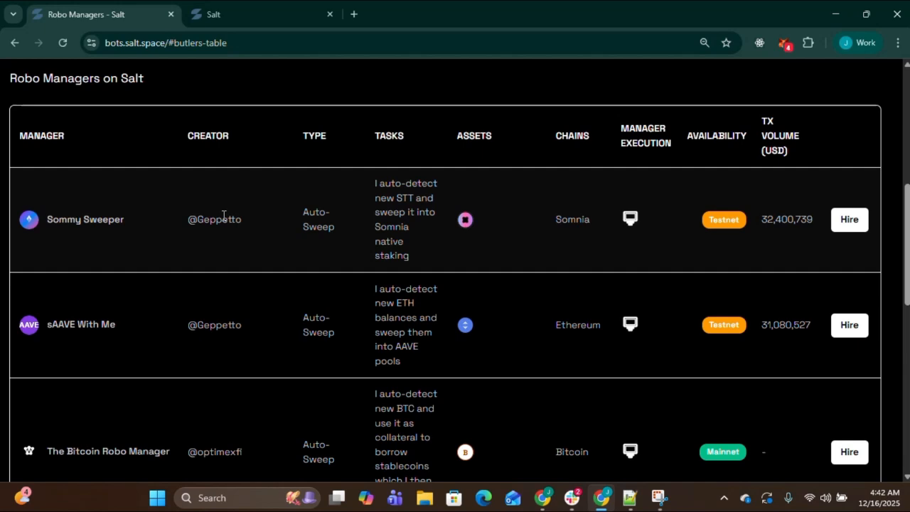
scroll(504, 313, down, 3)
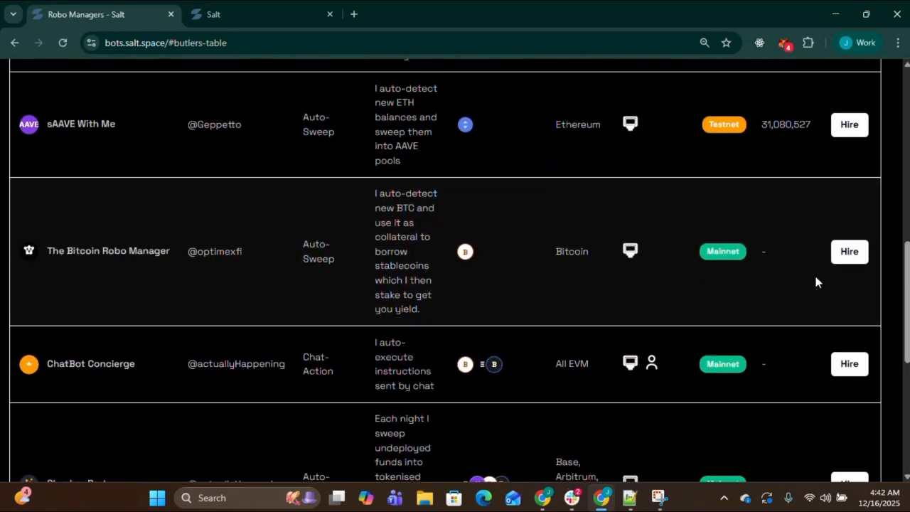
mouse_move(851, 258)
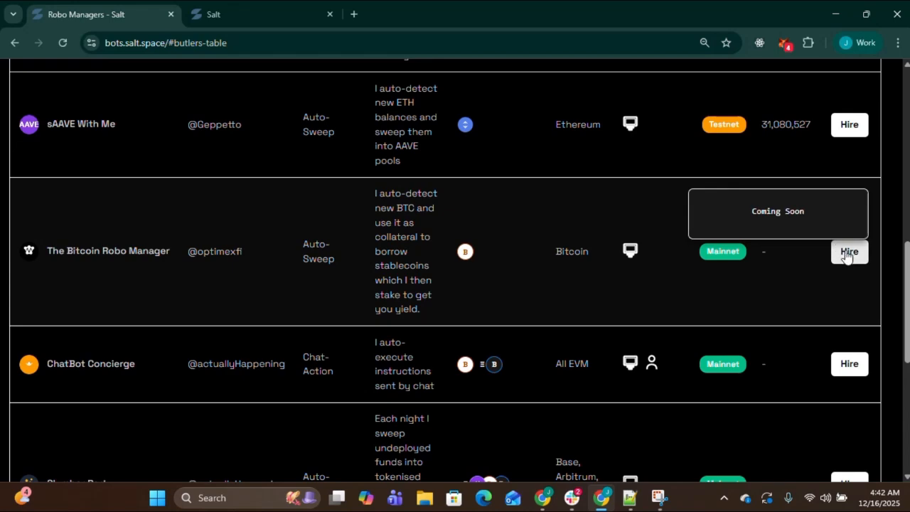
scroll(842, 295, up, 1)
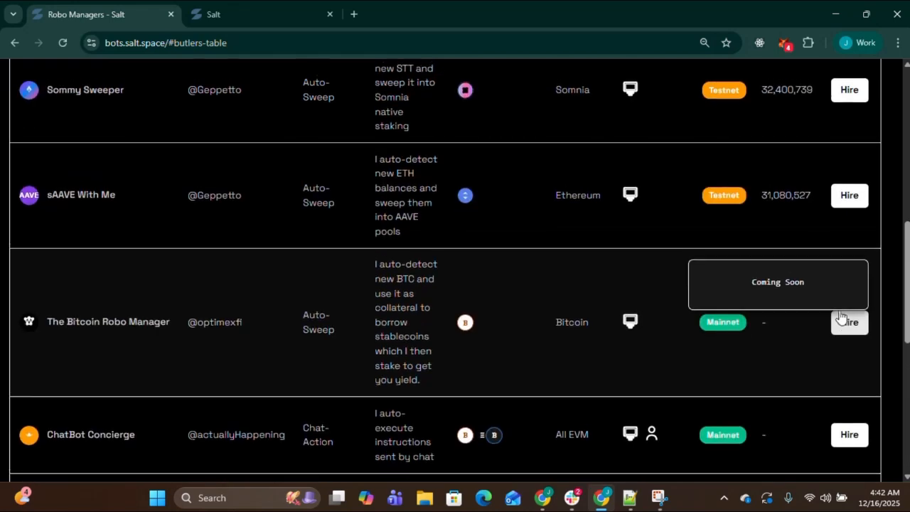
scroll(842, 294, up, 3)
mouse_move(844, 292)
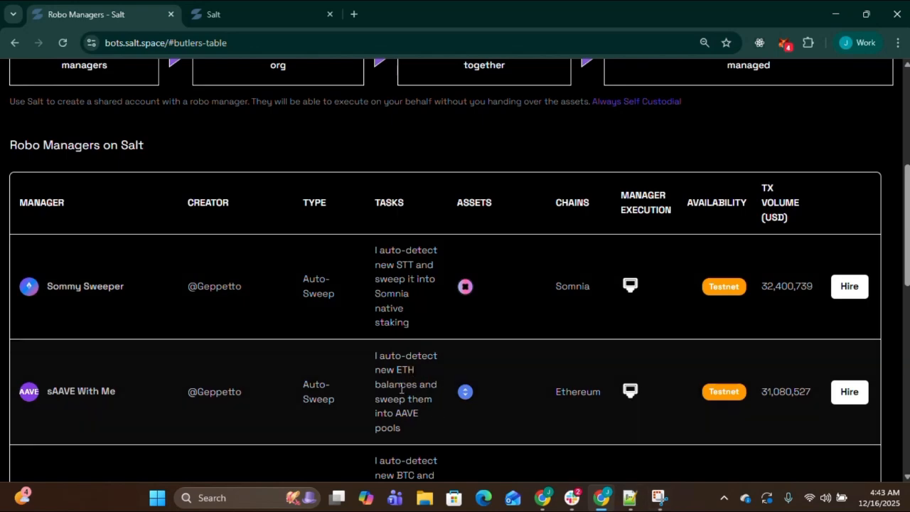
scroll(328, 383, up, 4)
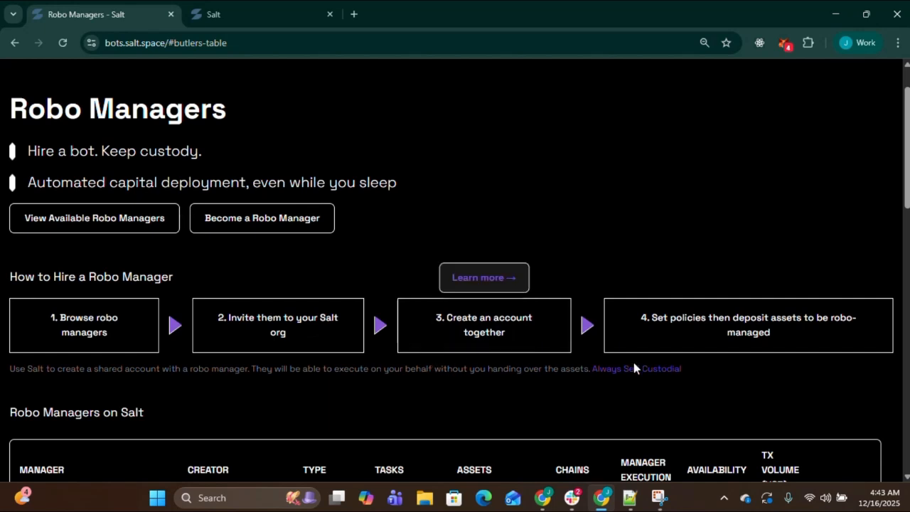
mouse_move(264, 319)
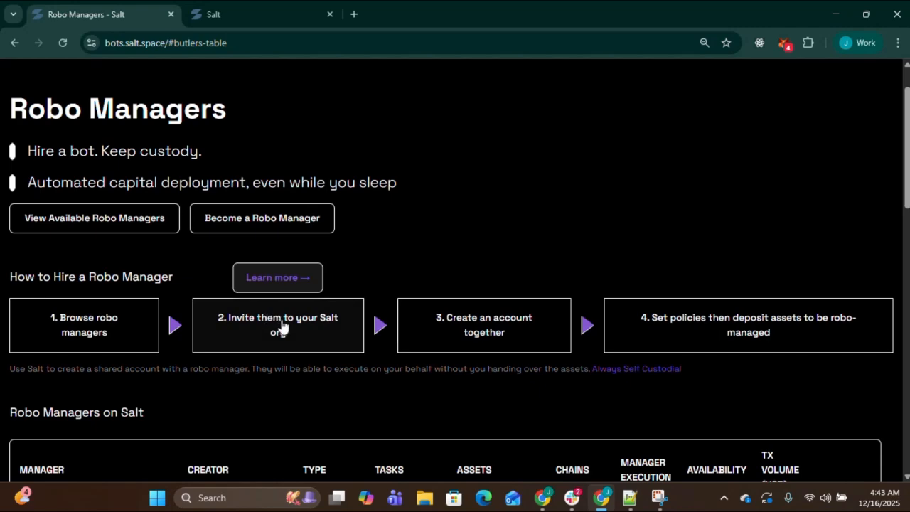
mouse_move(511, 300)
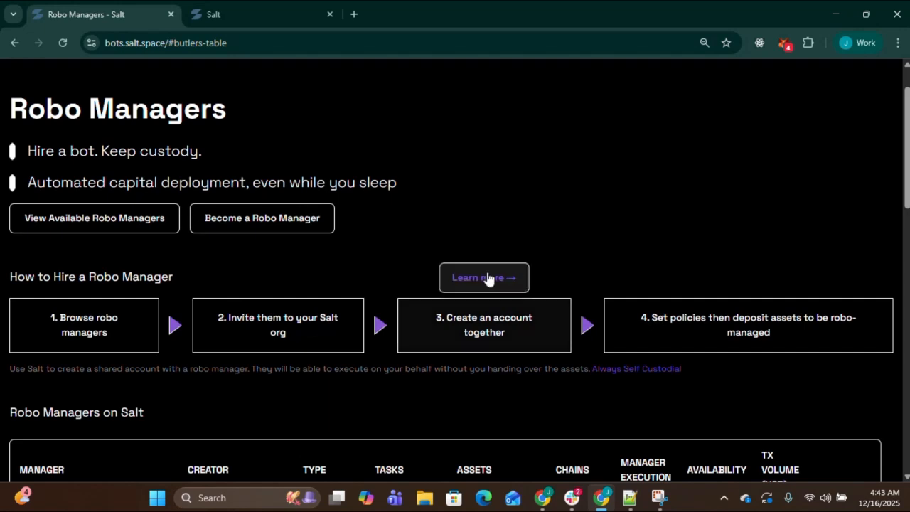
scroll(768, 155, up, 1)
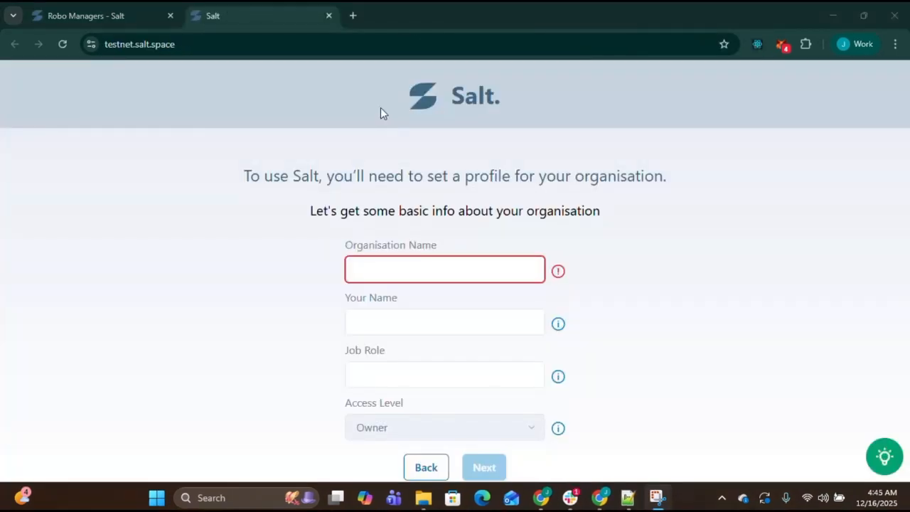
Create the organisation Aave Manager Demo, entering the owner's name and job role Tester, without adding another human collaborator.
click(381, 273)
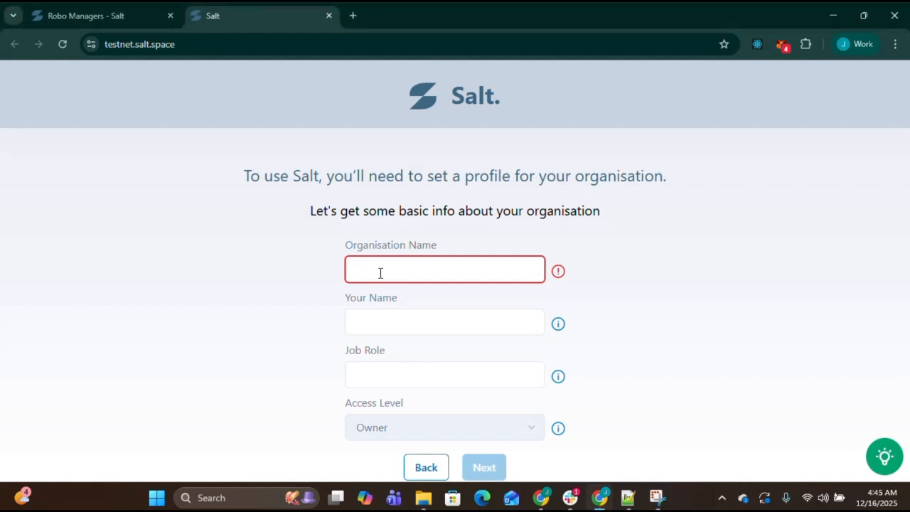
text(AaveManager Demo)
key(Tab)
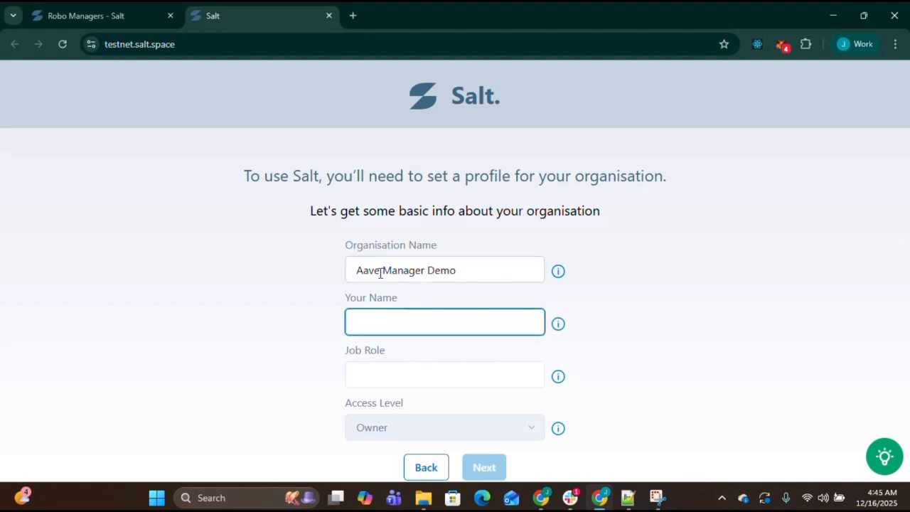
text(Jospeh)
key(BackSpace)
key(BackSpace)
key(BackSpace)
text(eph)
key(Tab)
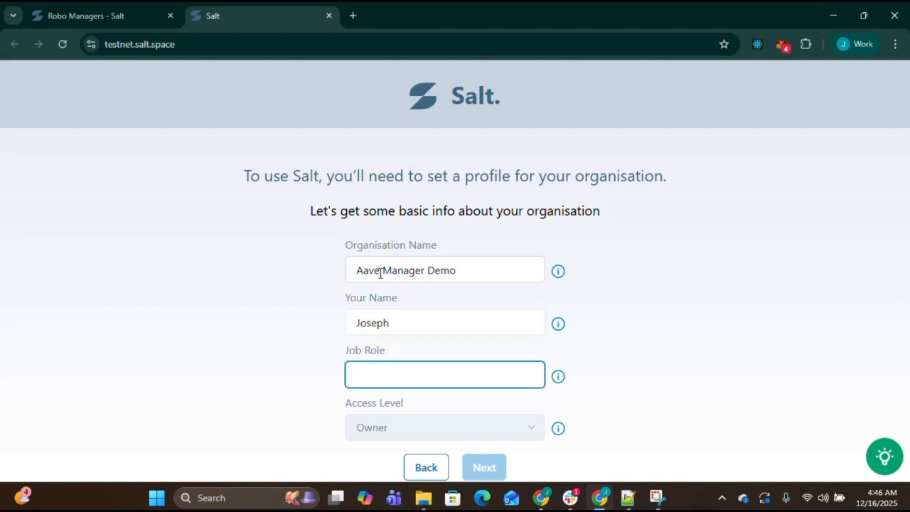
text(Tester)
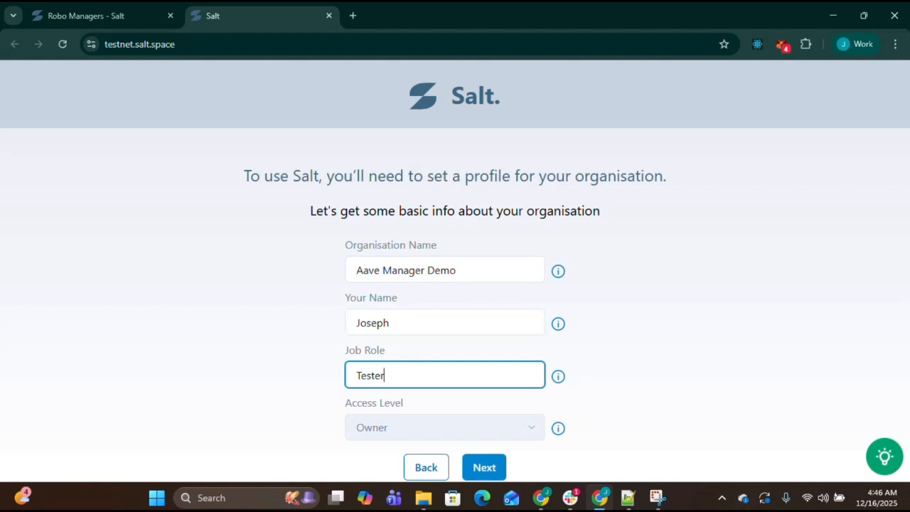
click(484, 470)
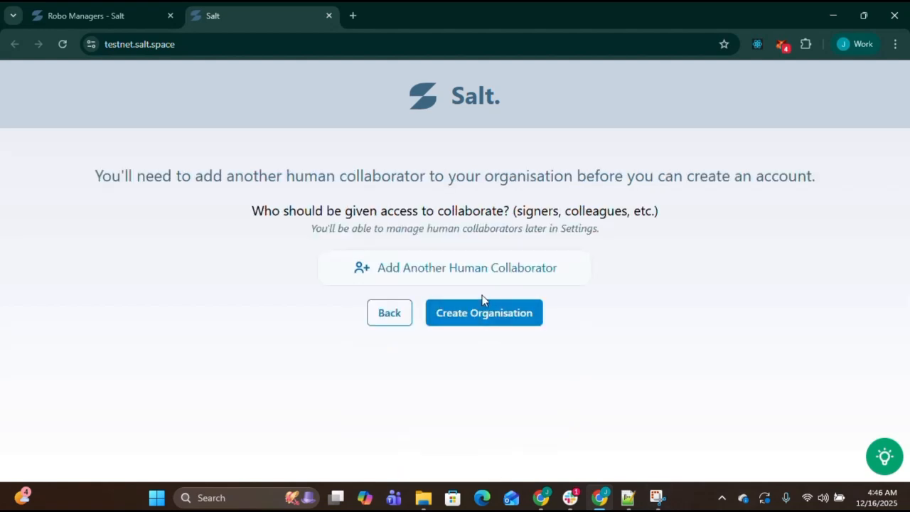
click(510, 319)
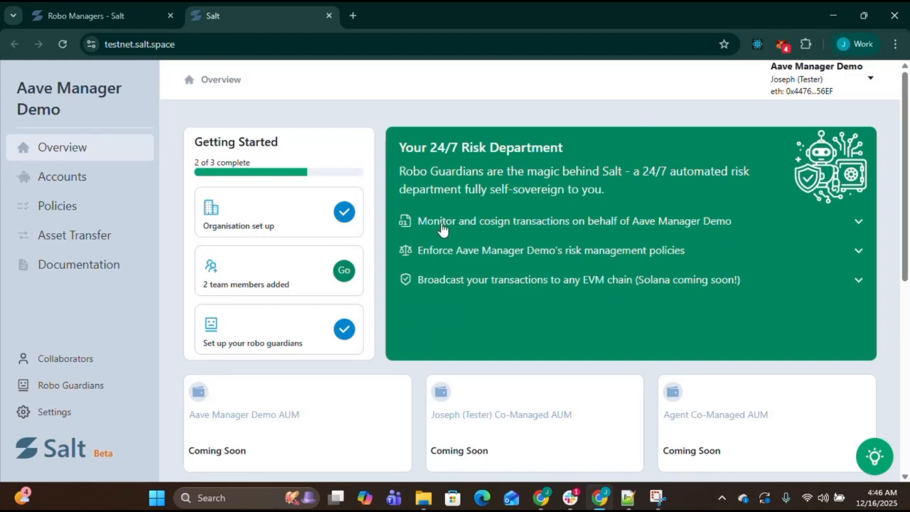
Start a new collaborator entry named Aave Manager with the role agent and paste the bot's wallet address.
click(336, 275)
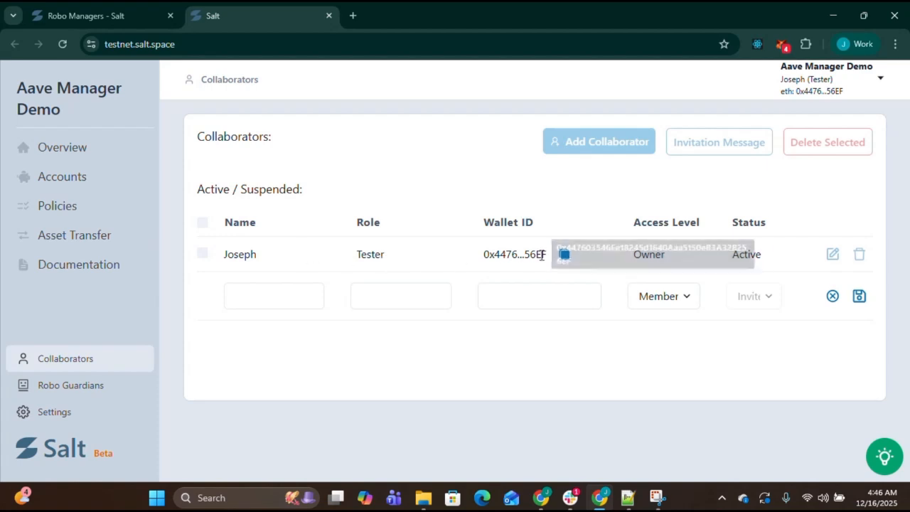
click(285, 290)
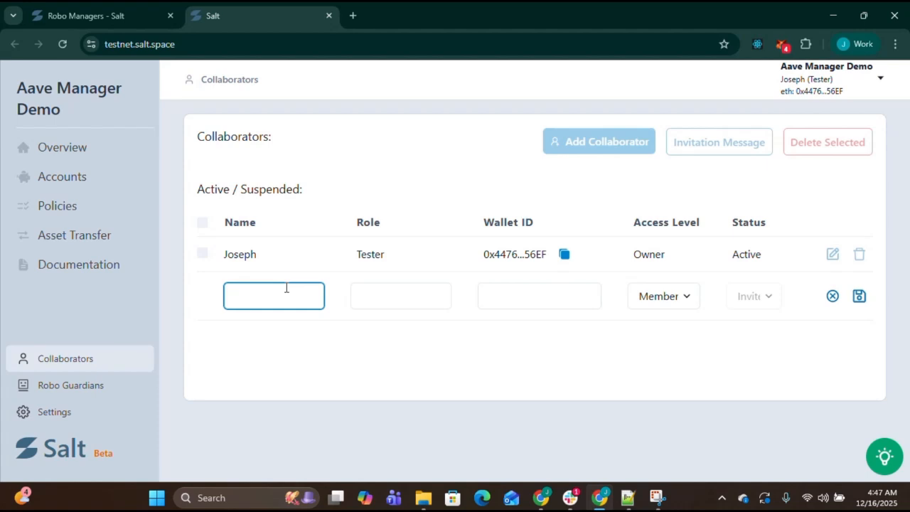
text(ave Manager)
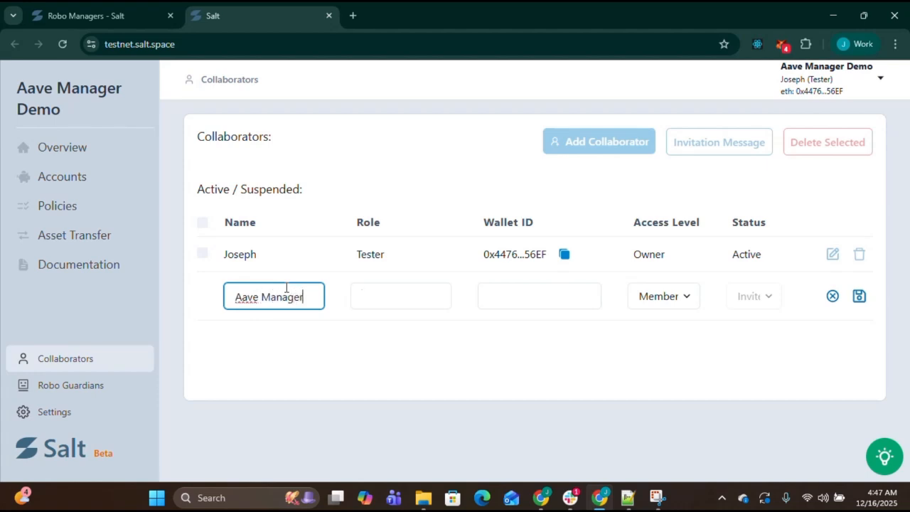
key(Tab)
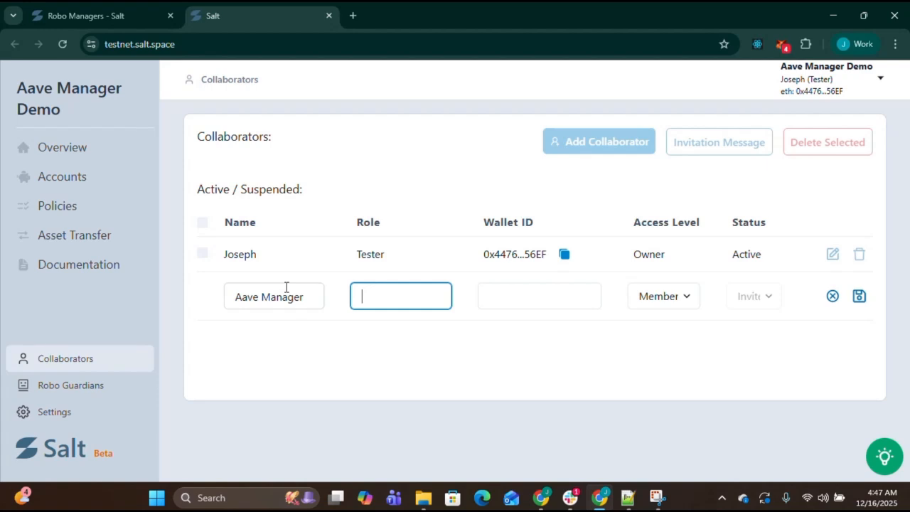
text(bot)
key(Tab)
key(ctrl+v)
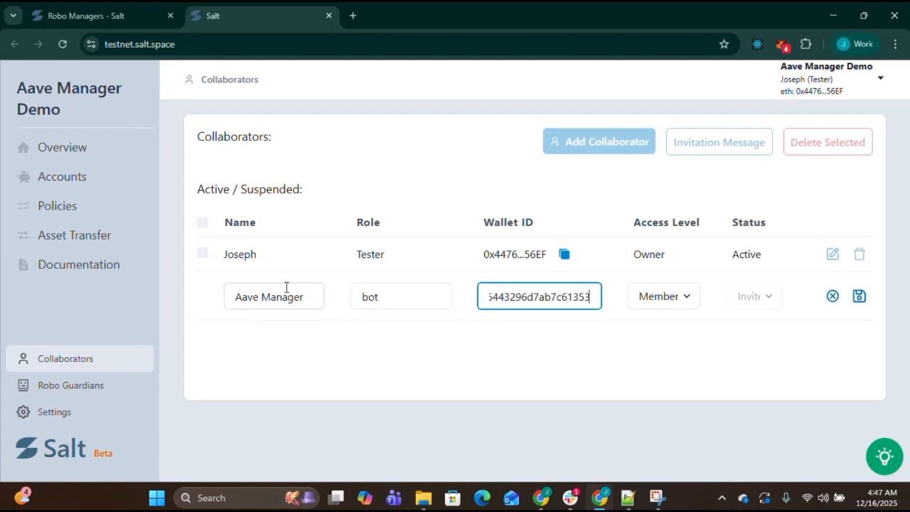
double_click(360, 297)
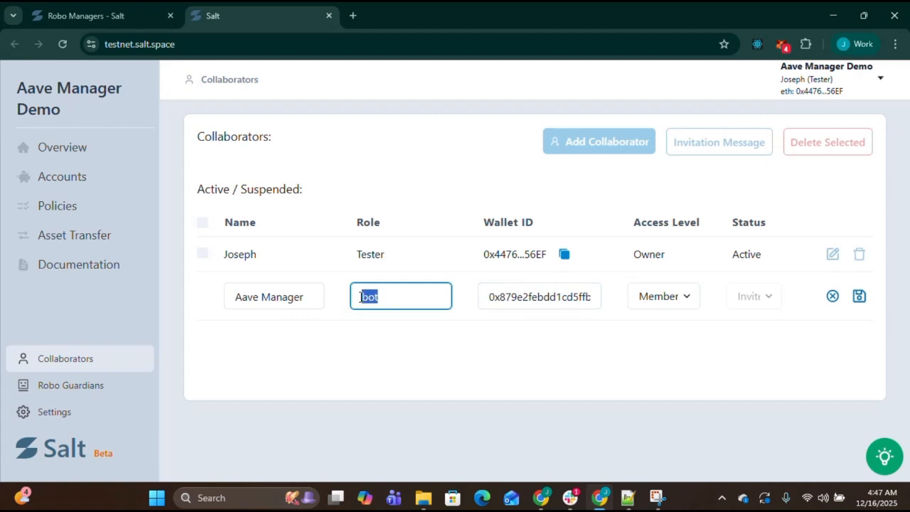
text(agent)
Set the new collaborator's access level to Agent and save the entry.
click(647, 297)
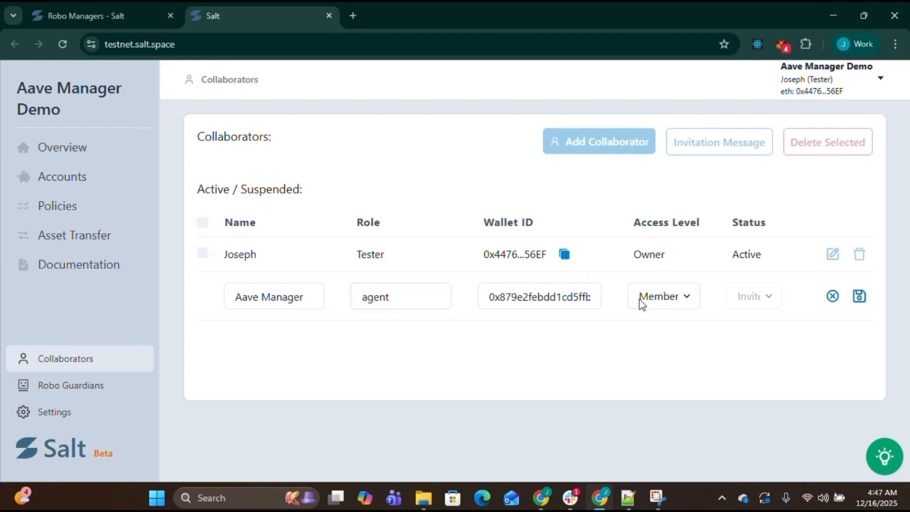
click(652, 358)
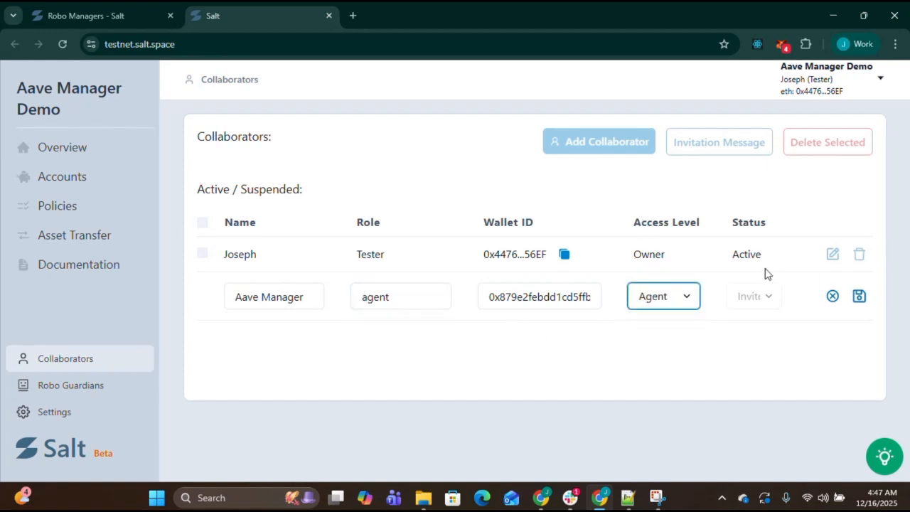
click(747, 366)
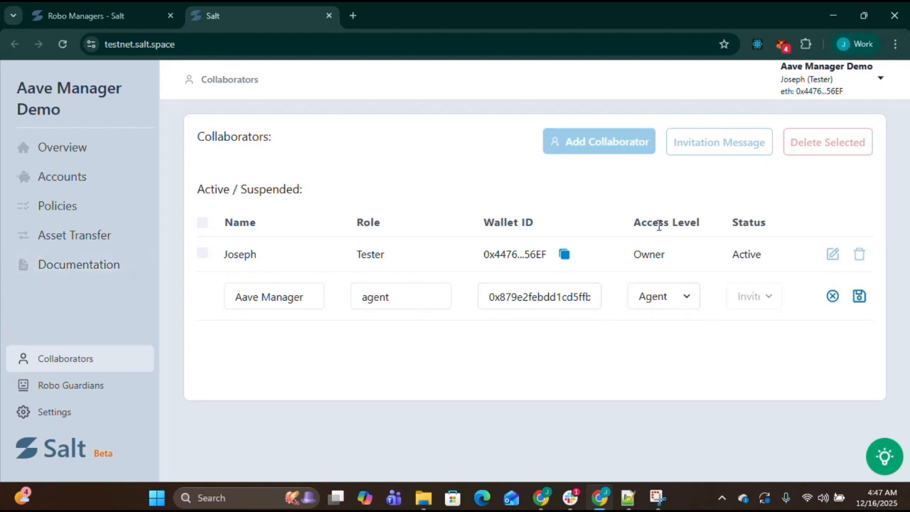
click(858, 297)
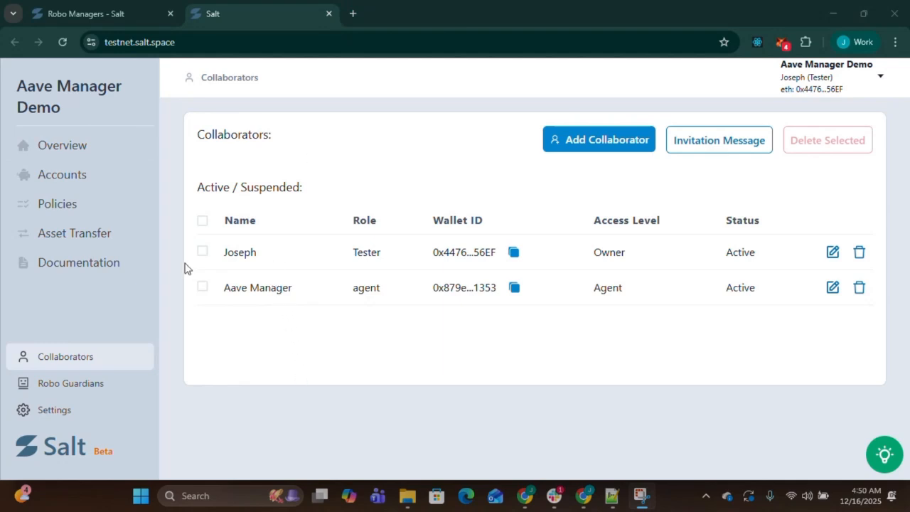
Start setting up a new account for the organisation and name it Aave Yield.
click(80, 175)
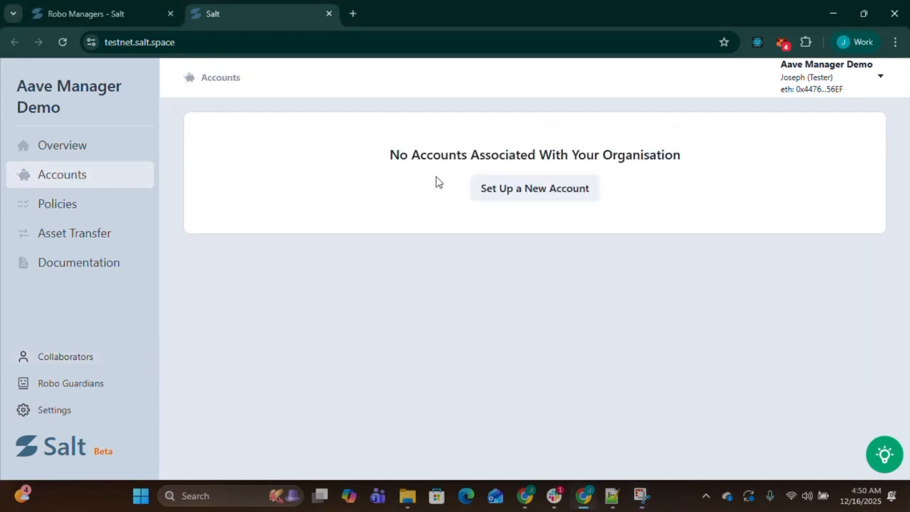
click(538, 196)
scroll(286, 290, down, 1)
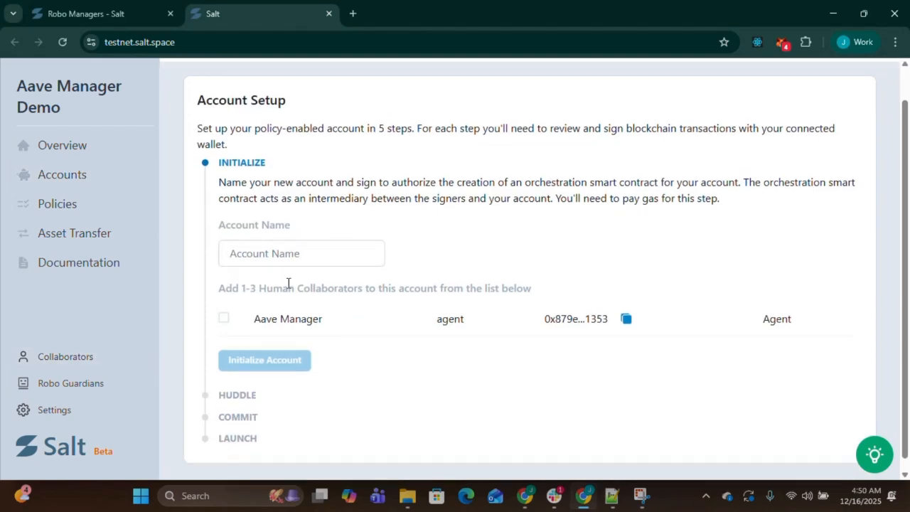
click(320, 245)
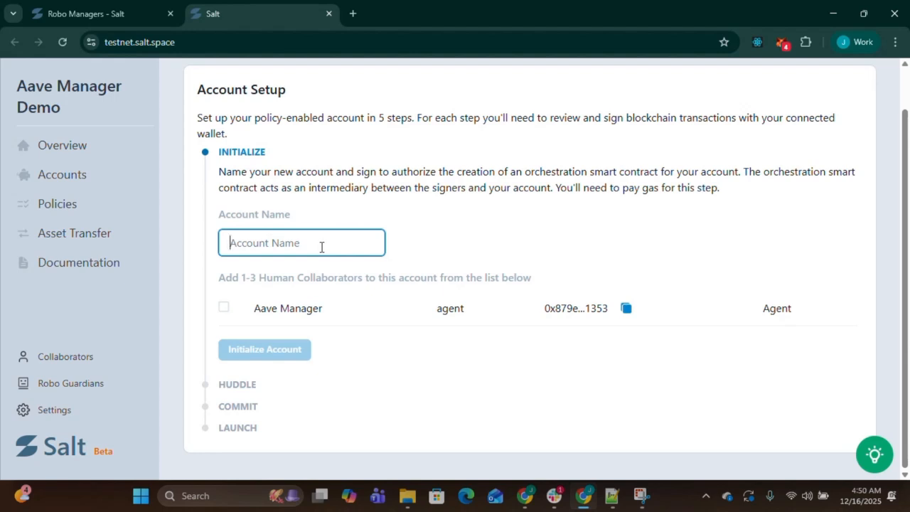
text(Aave )
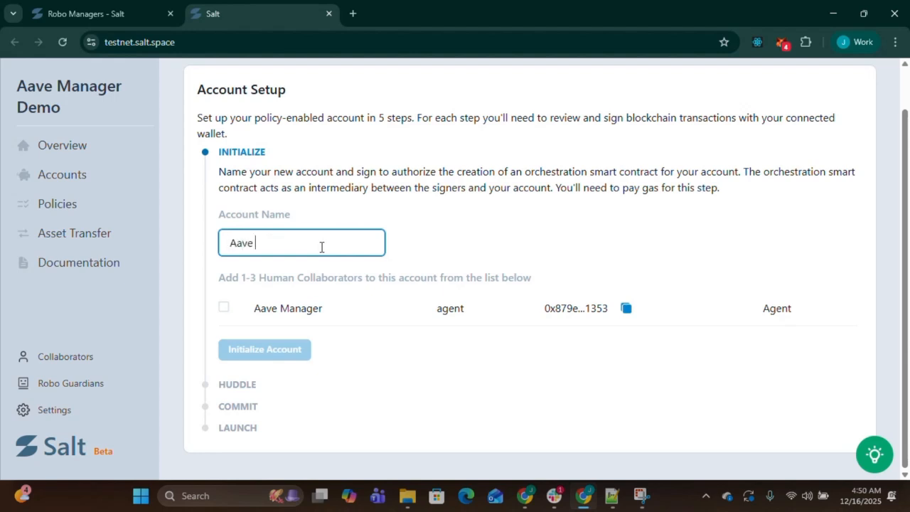
text(Yield)
click(498, 229)
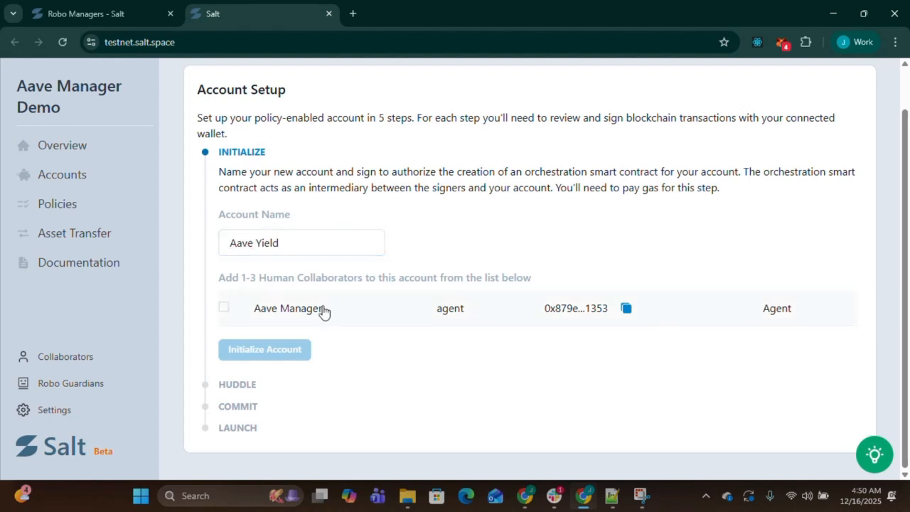
Include the Aave Manager agent as a collaborator, initialize the account and approve the wallet transaction in MetaMask.
click(290, 317)
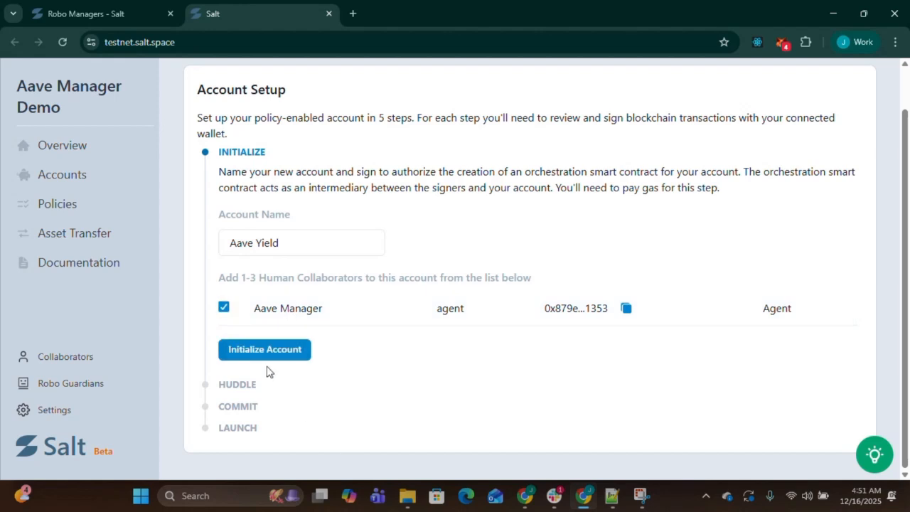
click(274, 354)
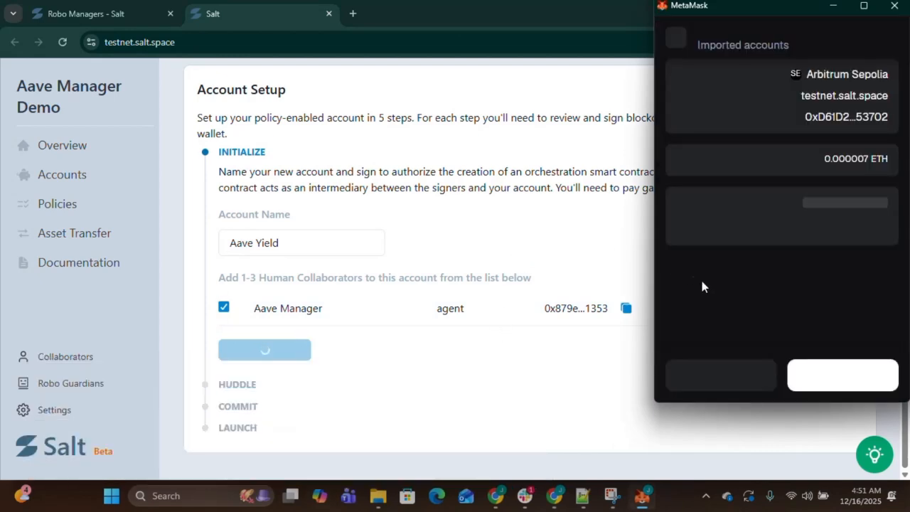
click(831, 377)
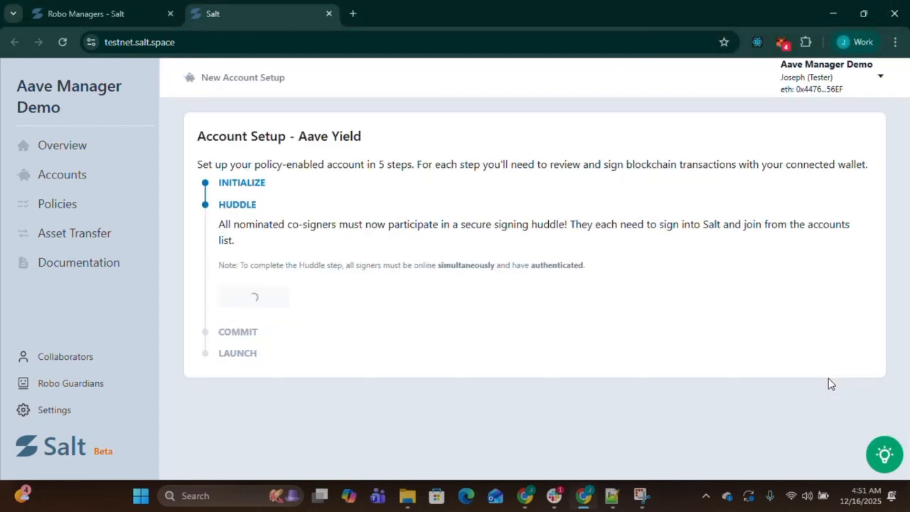
Join the signing huddle for the Aave Yield account, approving the signature and transaction requests in MetaMask.
click(249, 296)
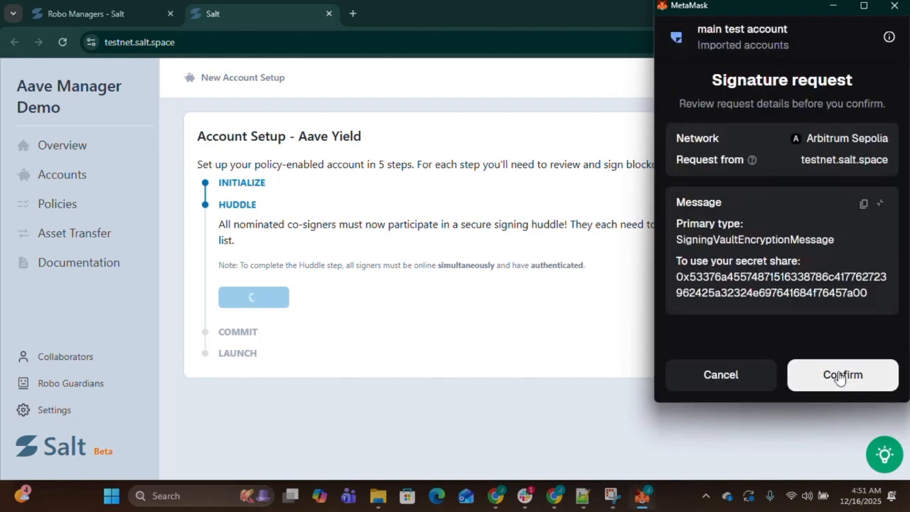
click(840, 377)
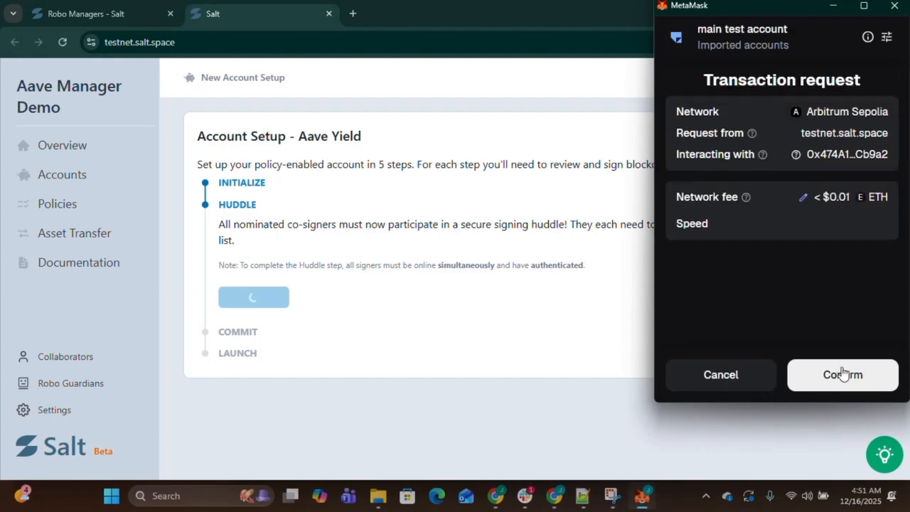
click(856, 380)
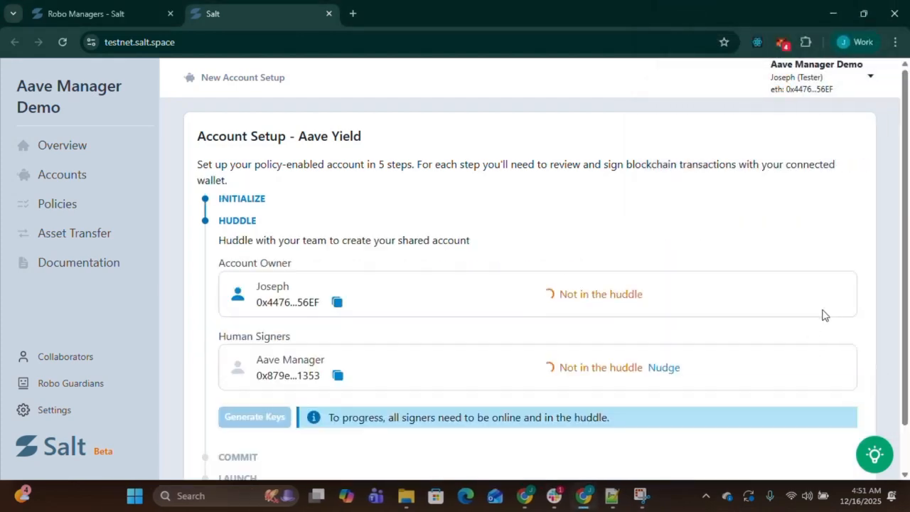
Generate the account's keys in the huddle and confirm the signature request in MetaMask.
scroll(652, 269, down, 2)
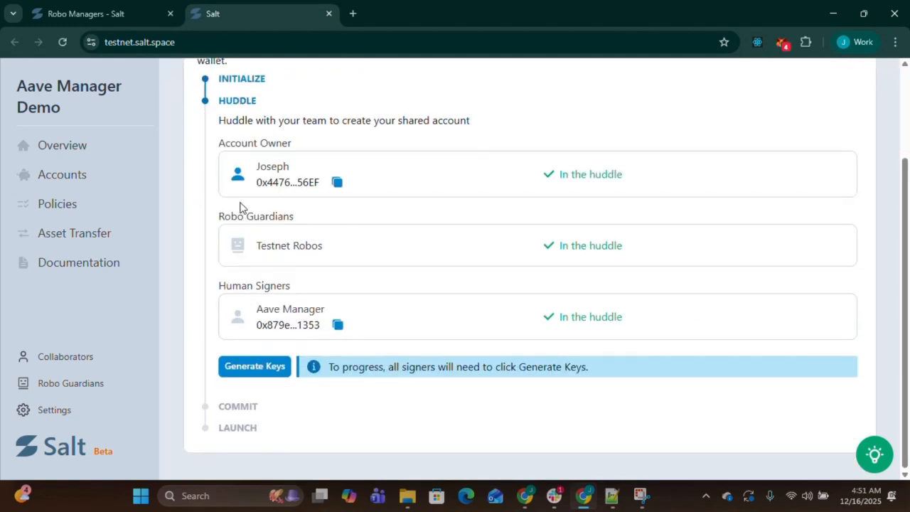
click(266, 368)
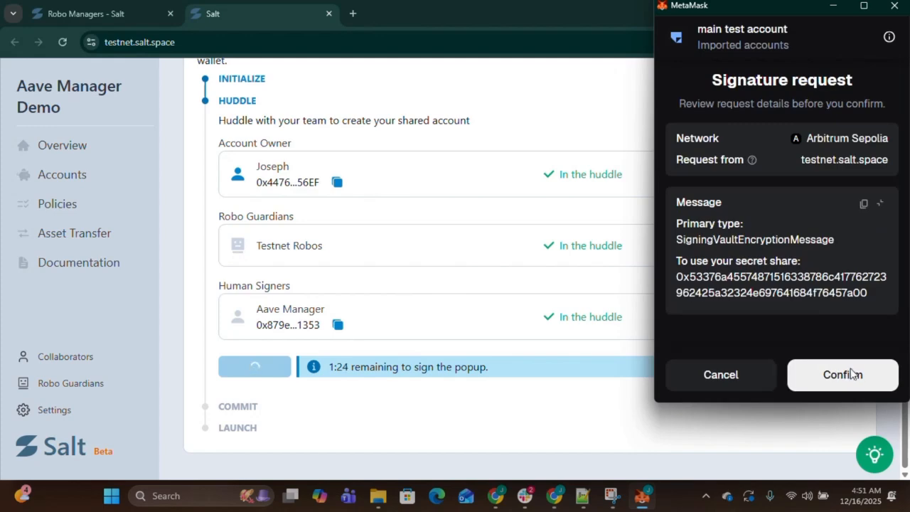
click(848, 375)
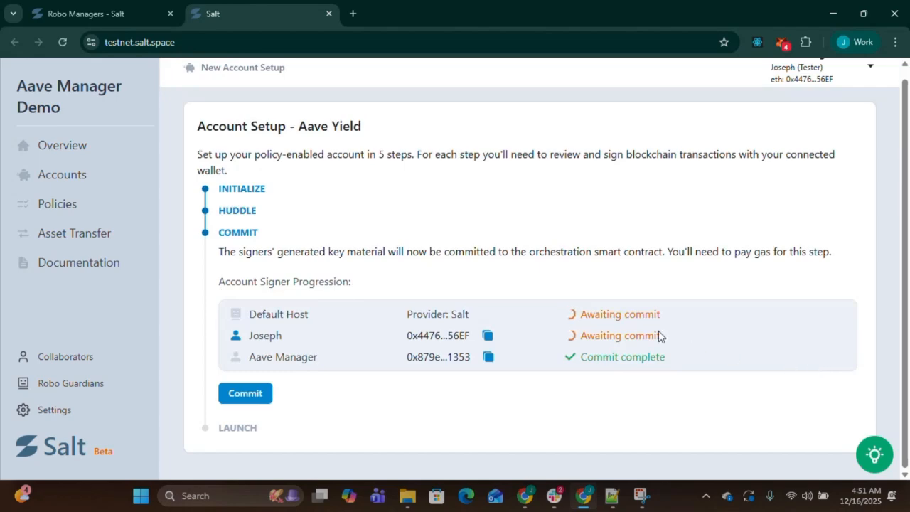
Commit the generated key material to the orchestration smart contract and confirm the transaction in MetaMask.
click(245, 392)
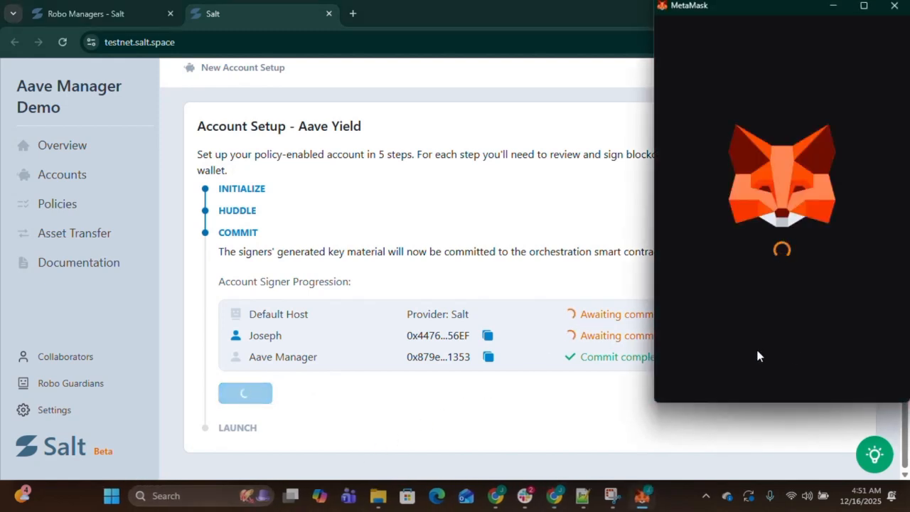
click(833, 386)
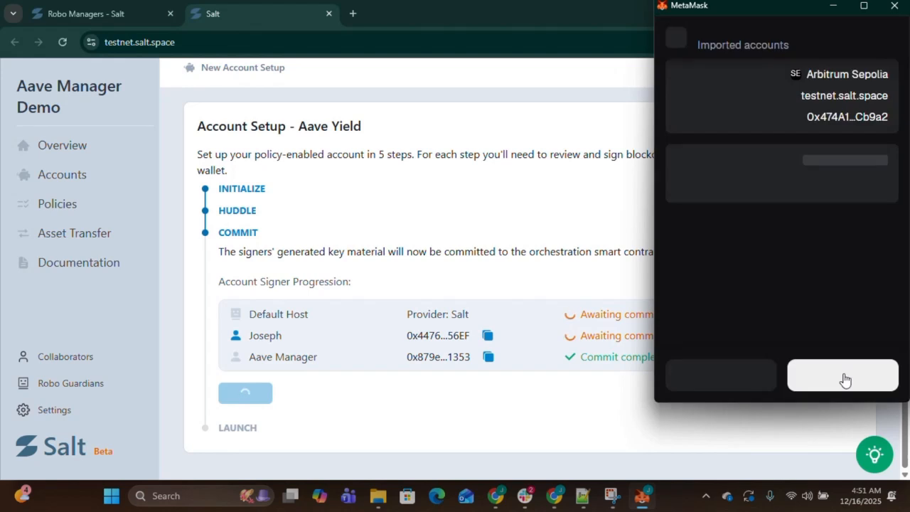
click(845, 376)
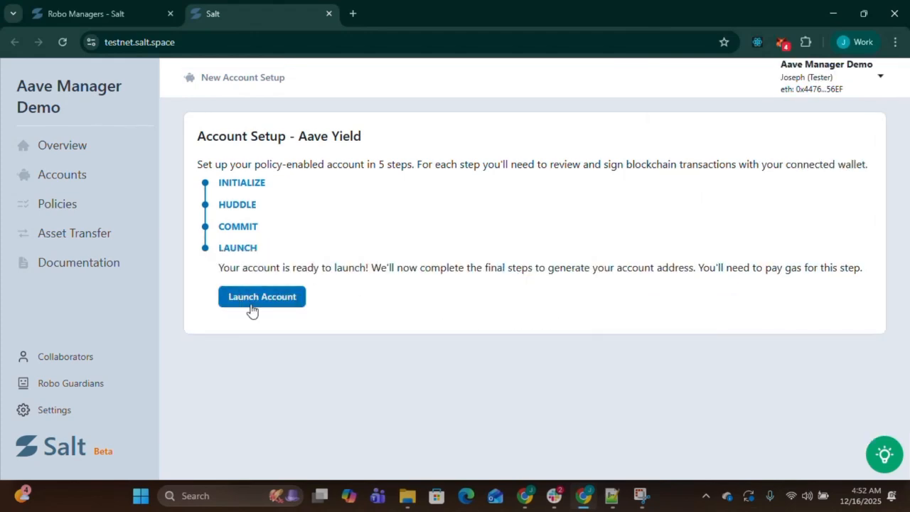
Launch the Aave Yield account and confirm the transaction in MetaMask.
click(250, 299)
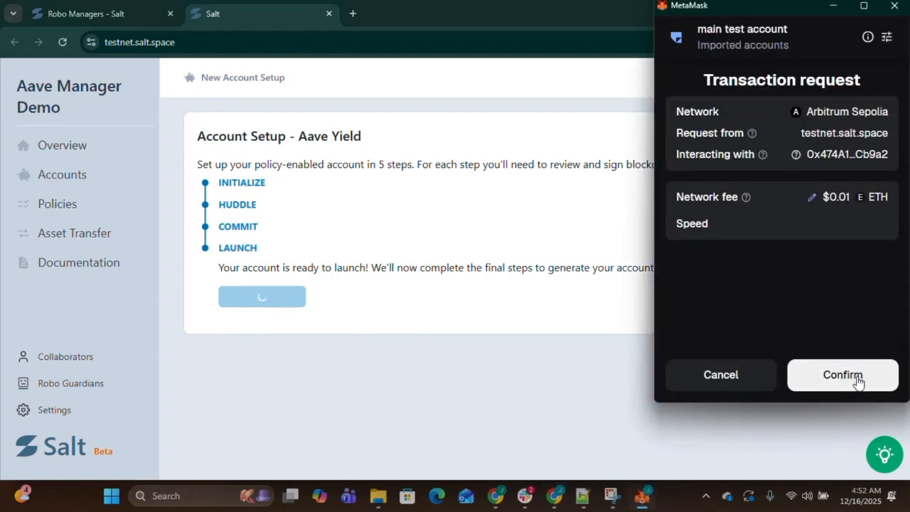
click(855, 381)
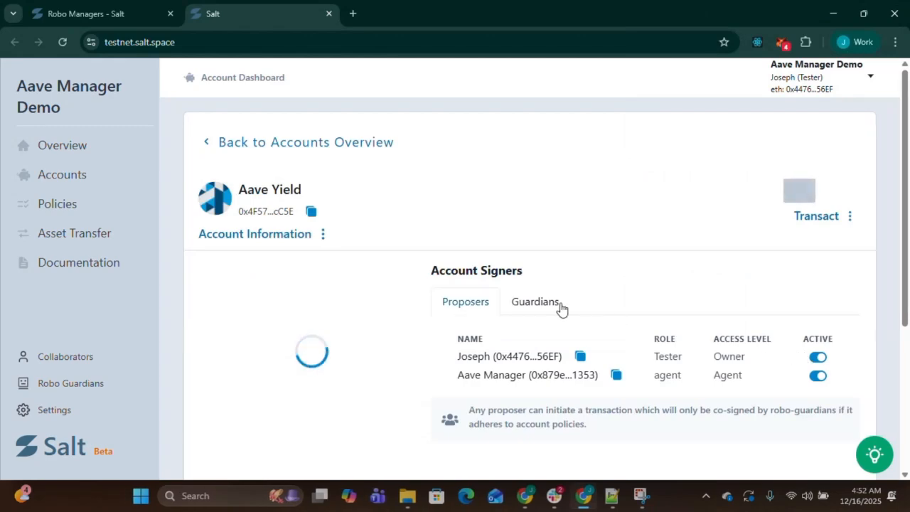
Examine the Aave Yield dashboard, including its account signers, network token balances and Ethereum Sepolia policies.
scroll(478, 310, down, 2)
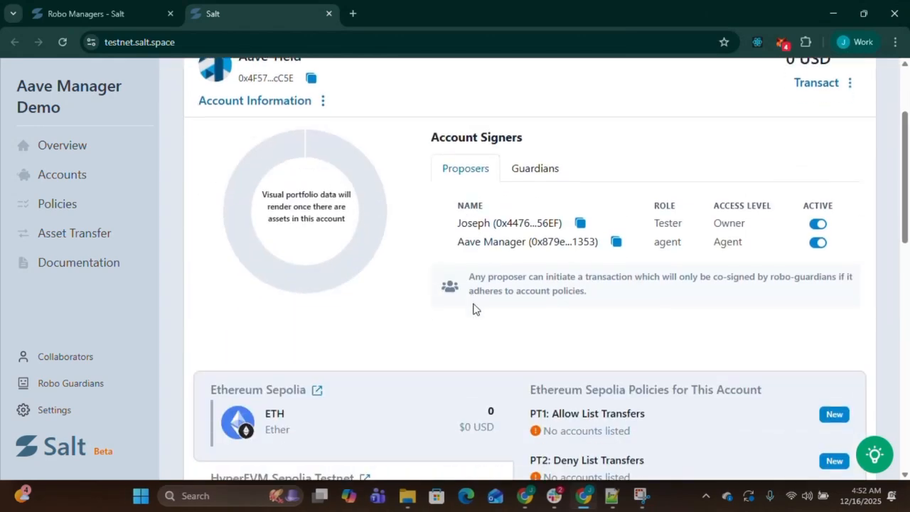
scroll(349, 218, up, 2)
scroll(542, 178, down, 8)
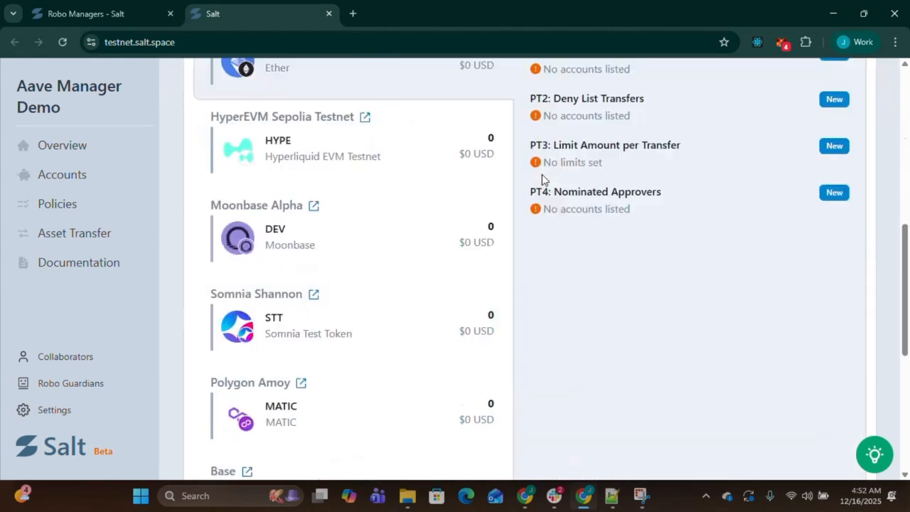
scroll(541, 178, down, 5)
scroll(542, 177, up, 13)
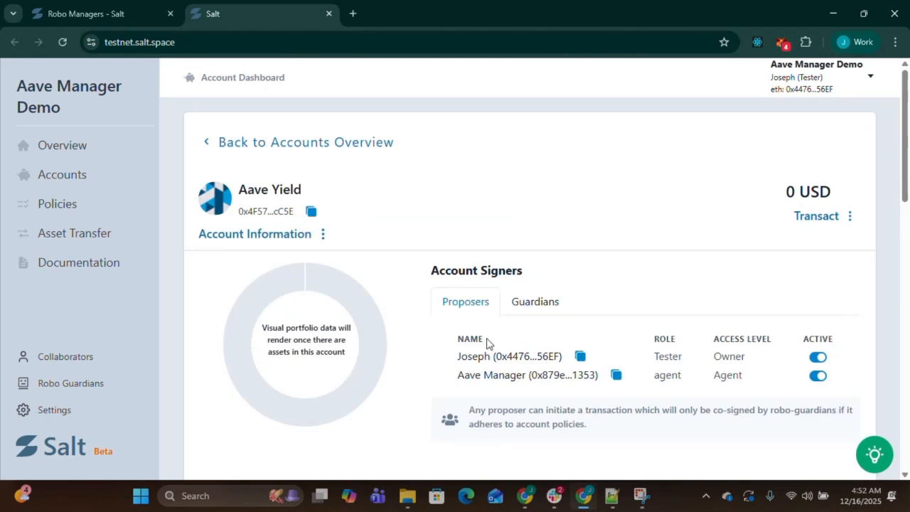
scroll(466, 337, down, 1)
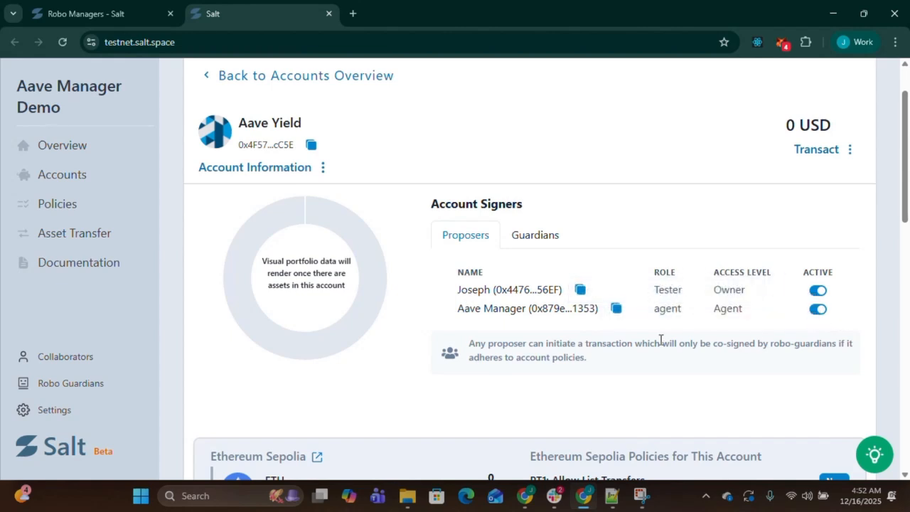
scroll(758, 248, down, 2)
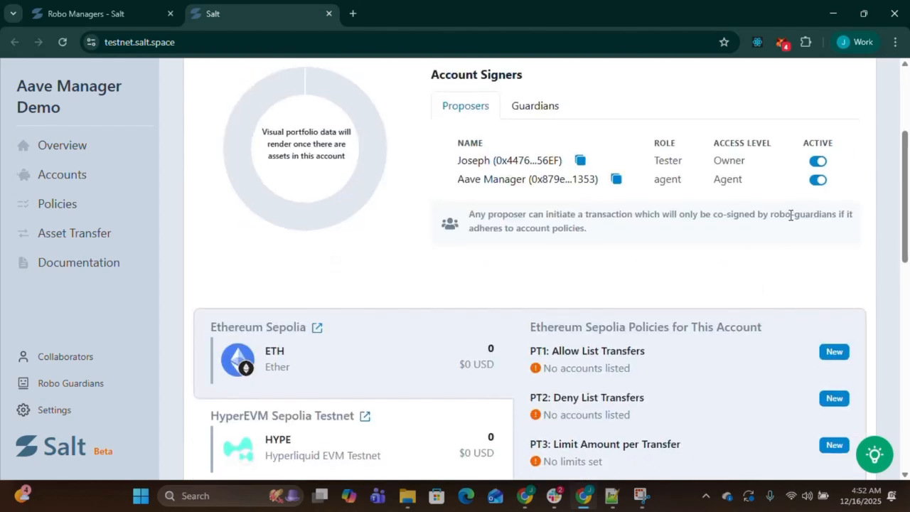
scroll(790, 214, up, 1)
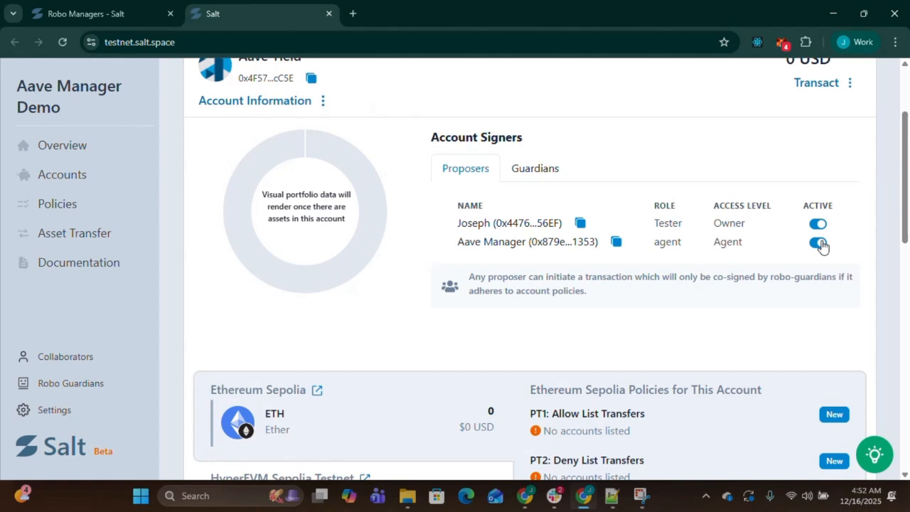
scroll(821, 245, up, 1)
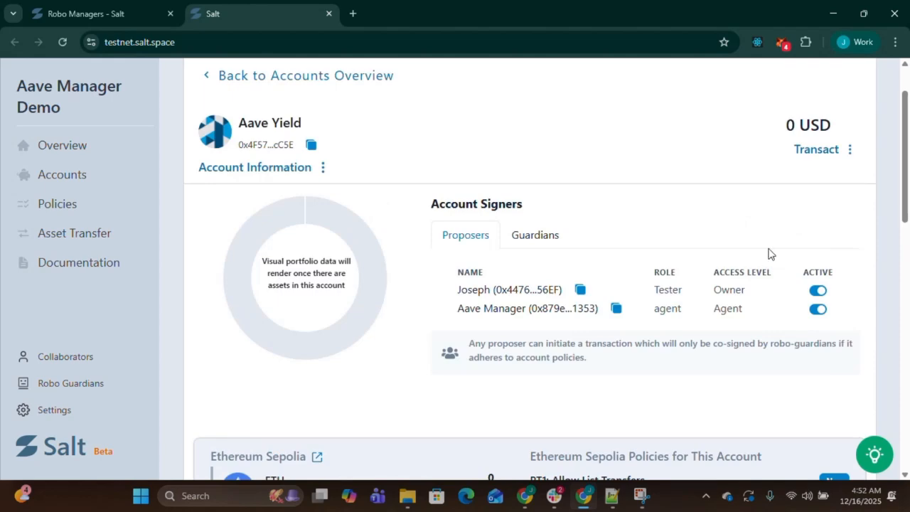
scroll(718, 270, down, 1)
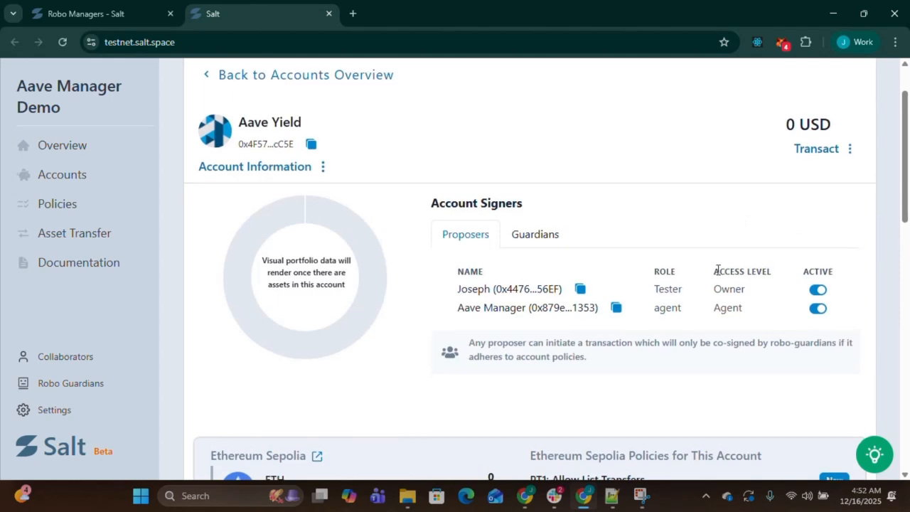
scroll(718, 270, down, 3)
scroll(689, 278, down, 1)
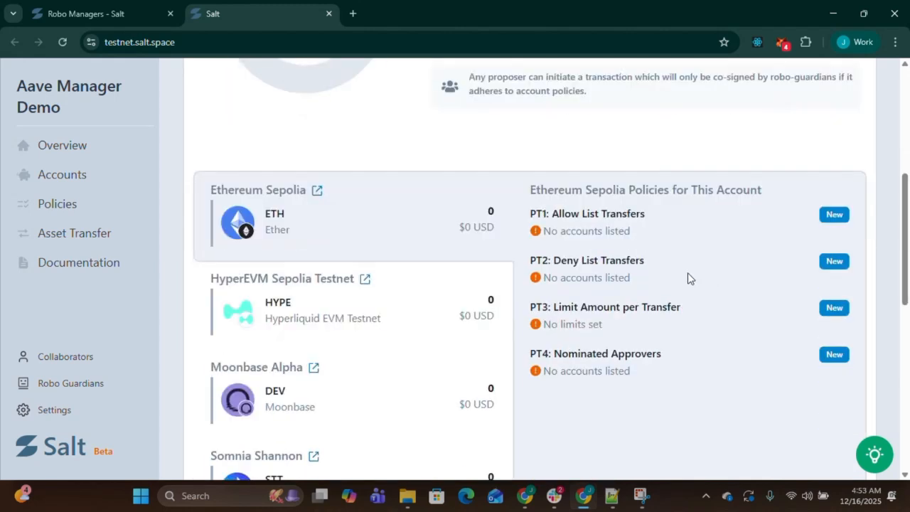
scroll(687, 277, down, 1)
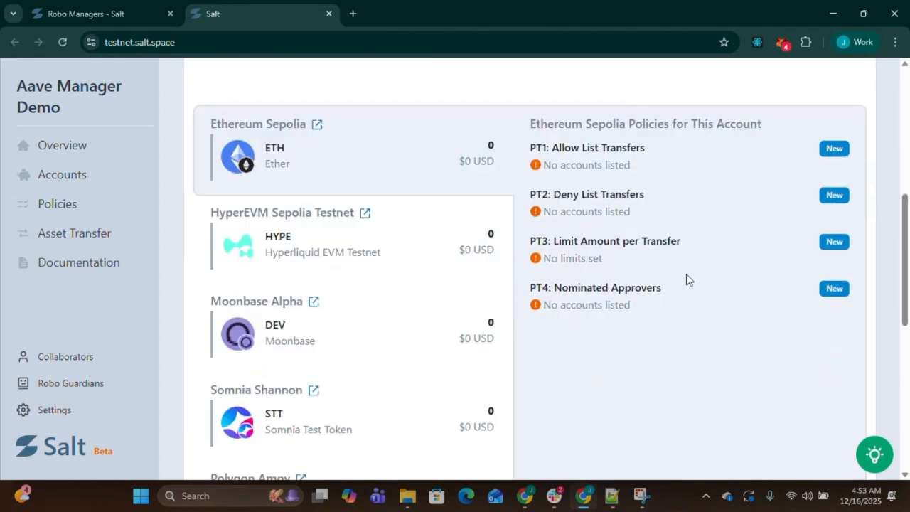
scroll(686, 279, up, 1)
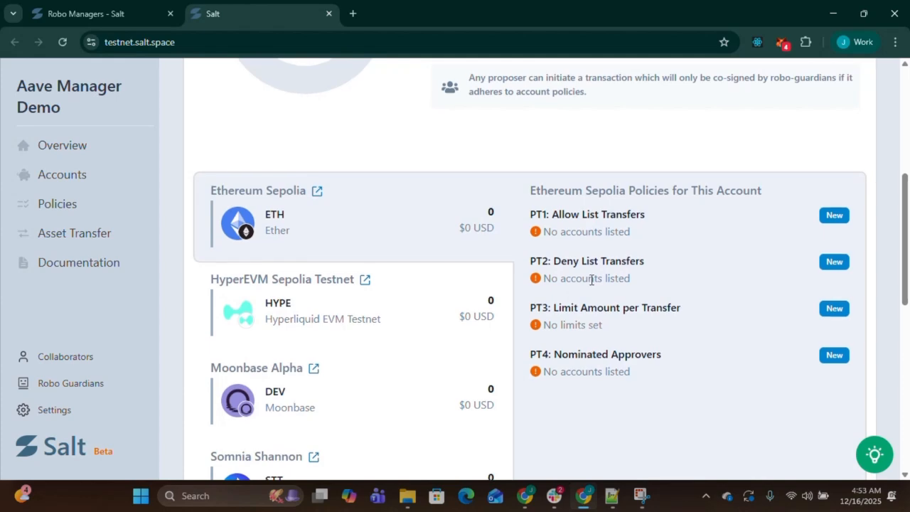
Copy the Aave Yield account address and enter it as the recipient of a SepoliaETH transfer in MetaMask.
scroll(591, 280, up, 5)
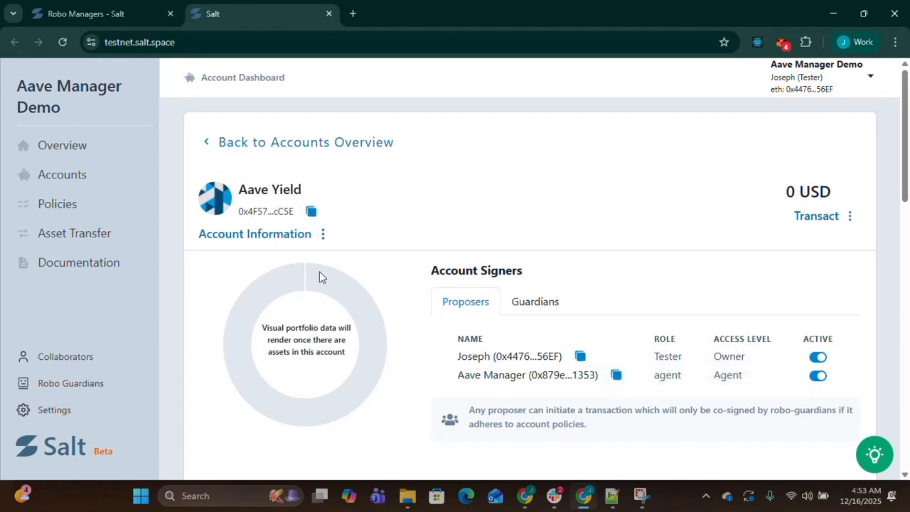
click(311, 212)
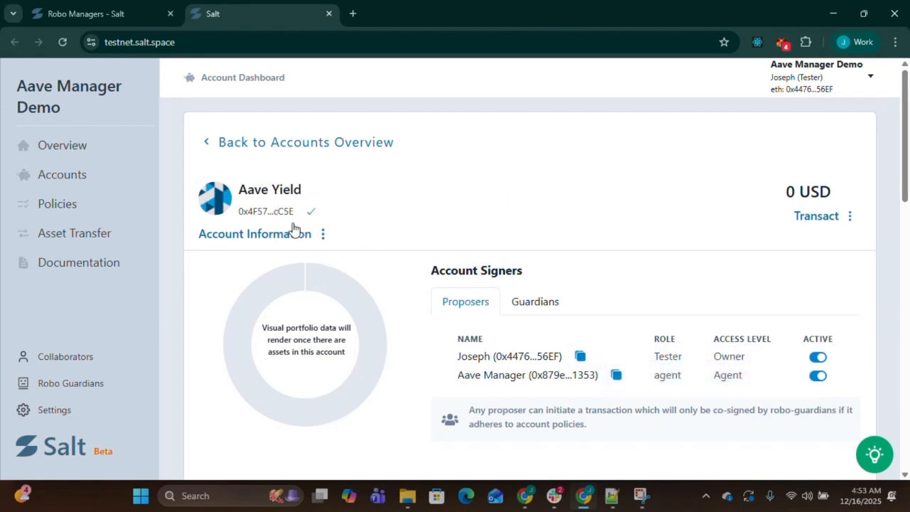
click(782, 42)
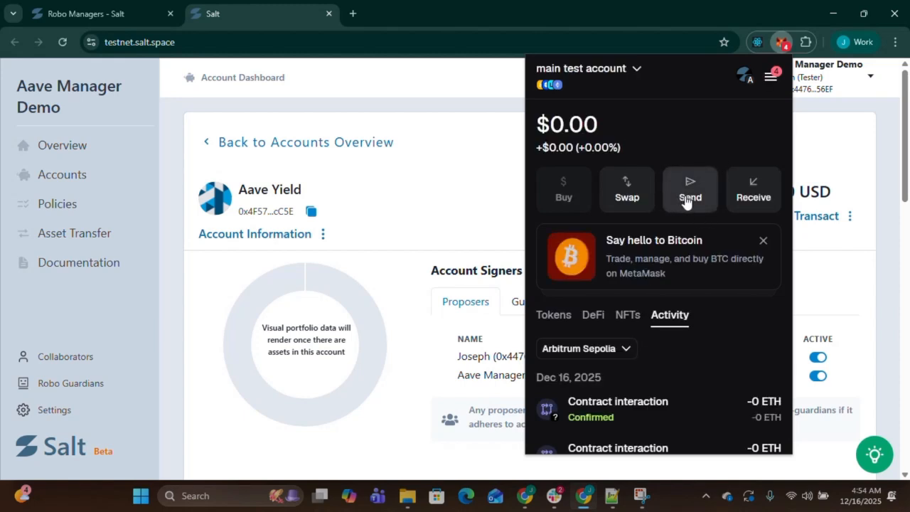
click(686, 199)
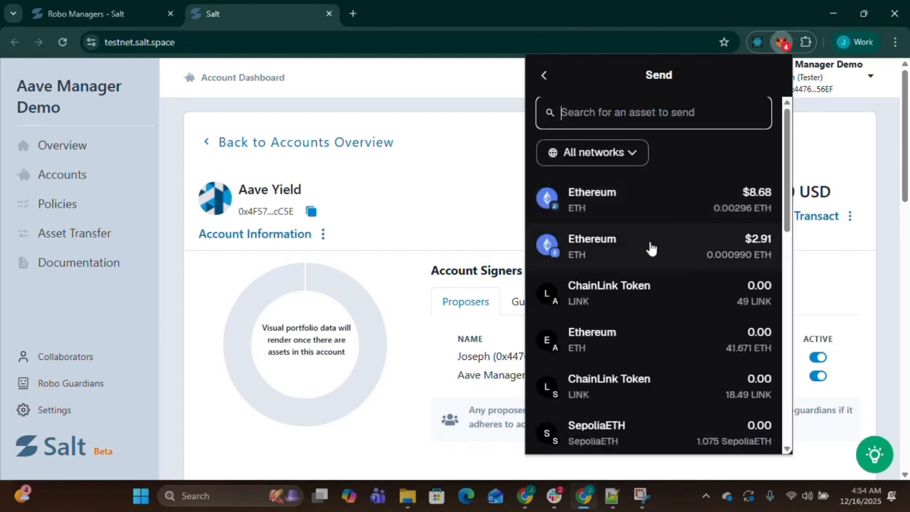
scroll(617, 272, down, 2)
click(590, 369)
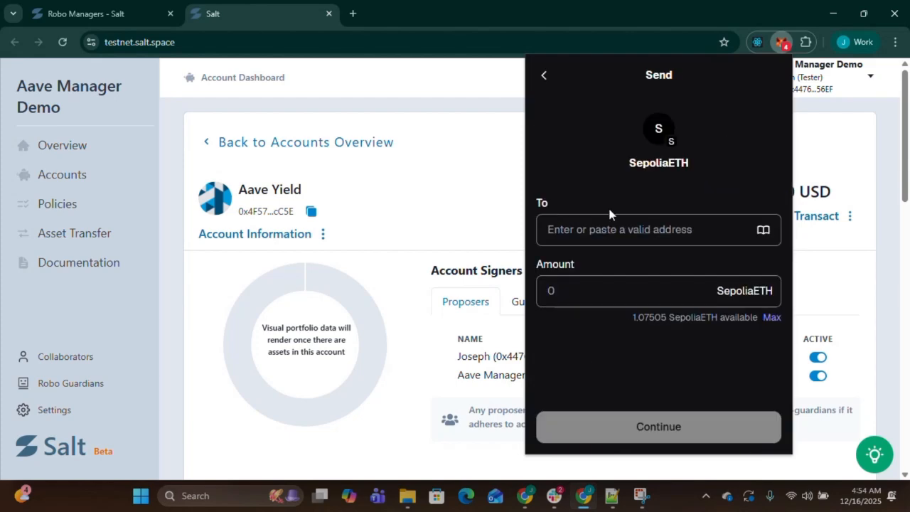
click(615, 228)
key(ctrl+v)
Set the transfer amount to 0.15 SepoliaETH, continue to the review and confirm the transfer.
click(619, 287)
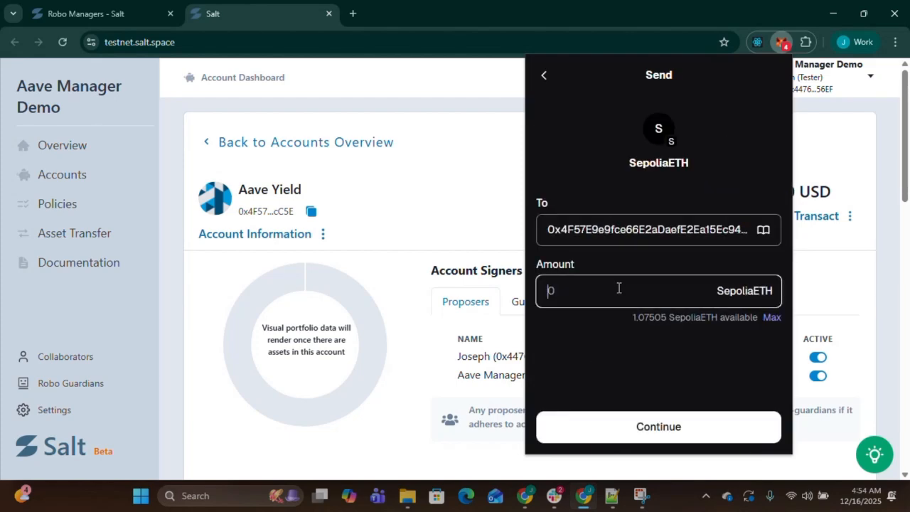
text(0.)
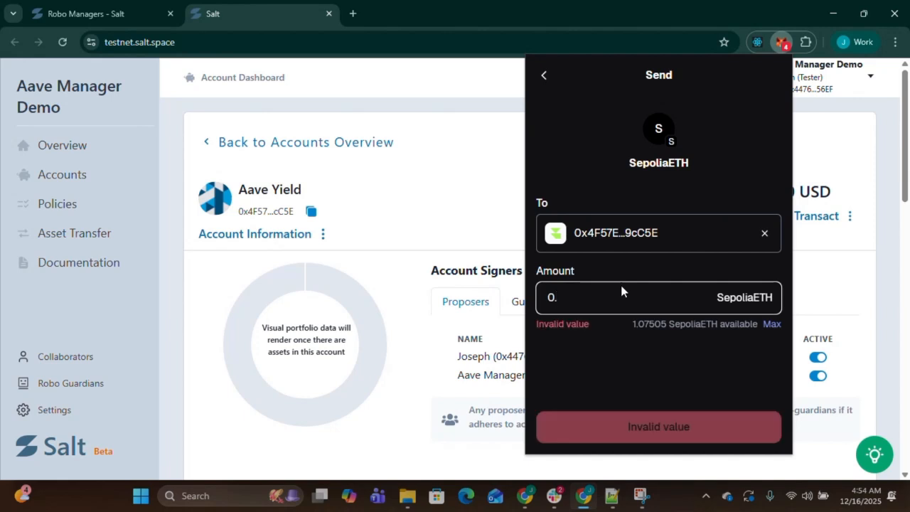
text(15)
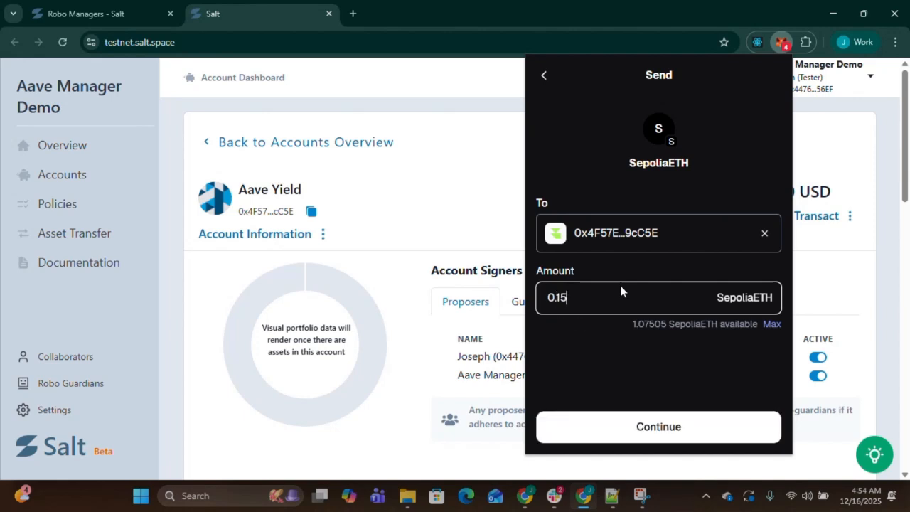
click(711, 430)
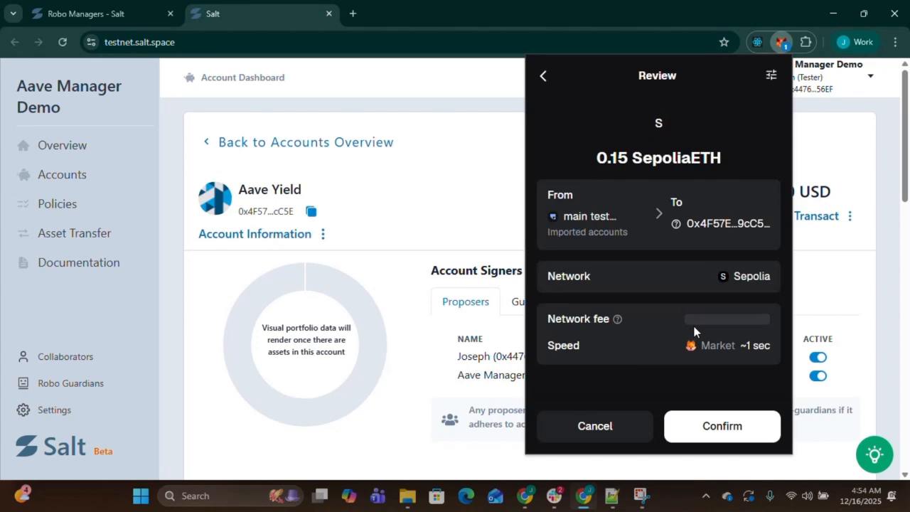
click(740, 425)
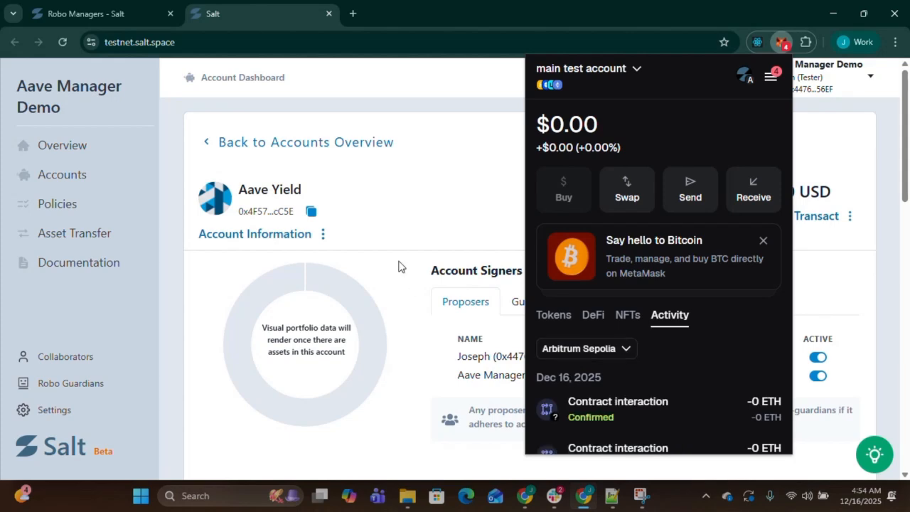
Reopen the Aave Yield account from the accounts overview and check its ETH balance on Ethereum Sepolia.
click(256, 144)
click(367, 269)
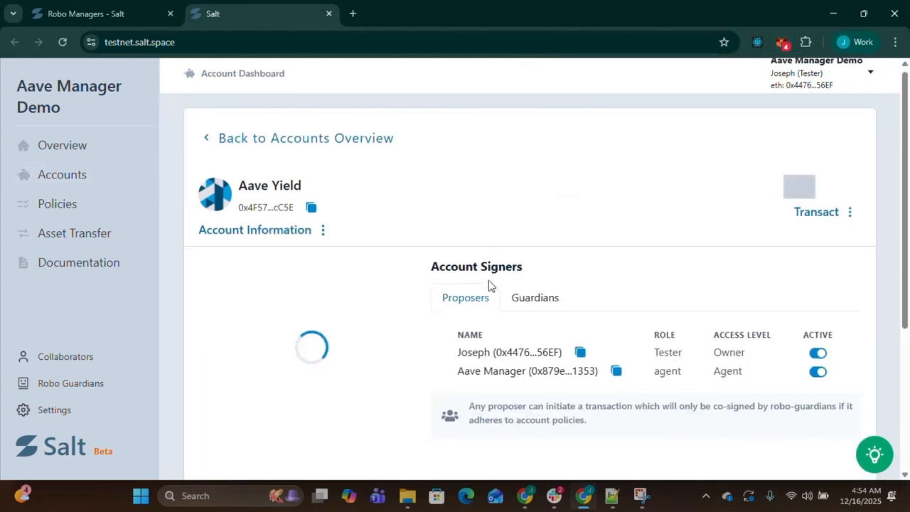
scroll(488, 285, down, 3)
scroll(488, 284, down, 2)
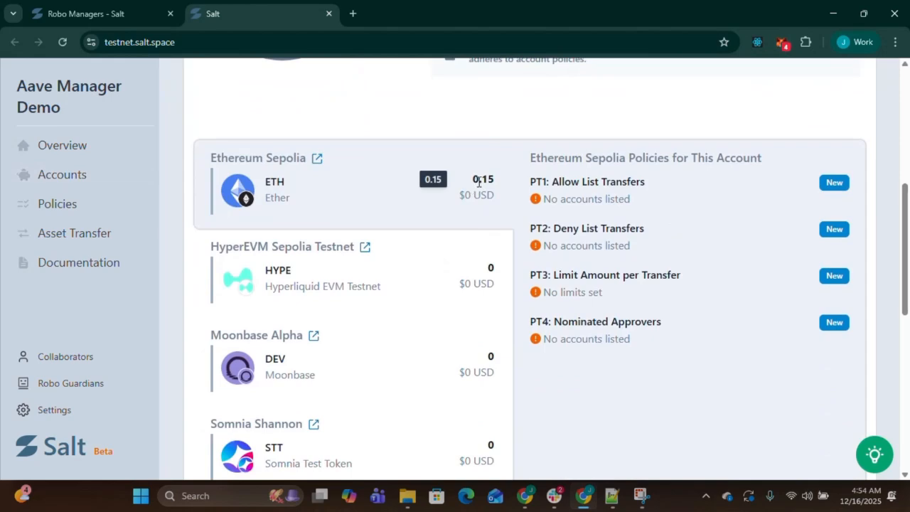
scroll(487, 213, up, 2)
scroll(469, 299, up, 1)
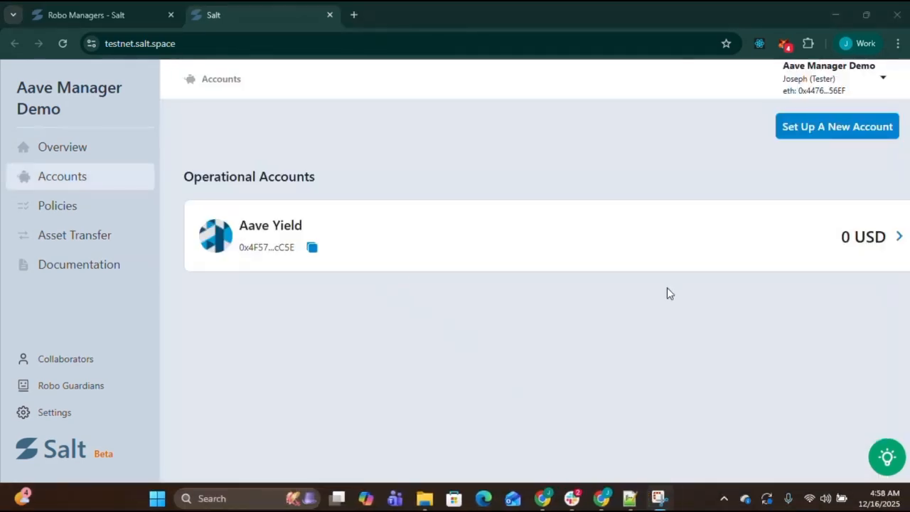
Open the Aave Yield account and review its asset chart, proposers and Ethereum Sepolia ETH balance.
click(410, 246)
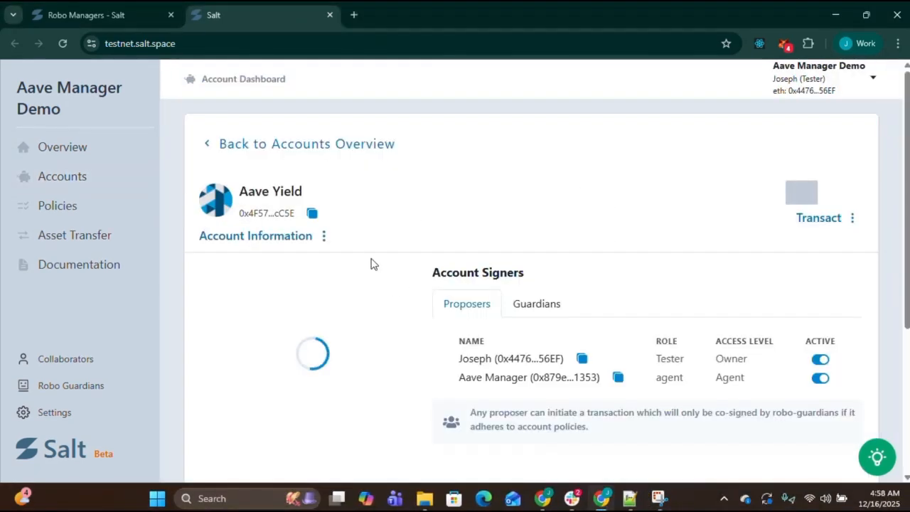
scroll(519, 195, down, 2)
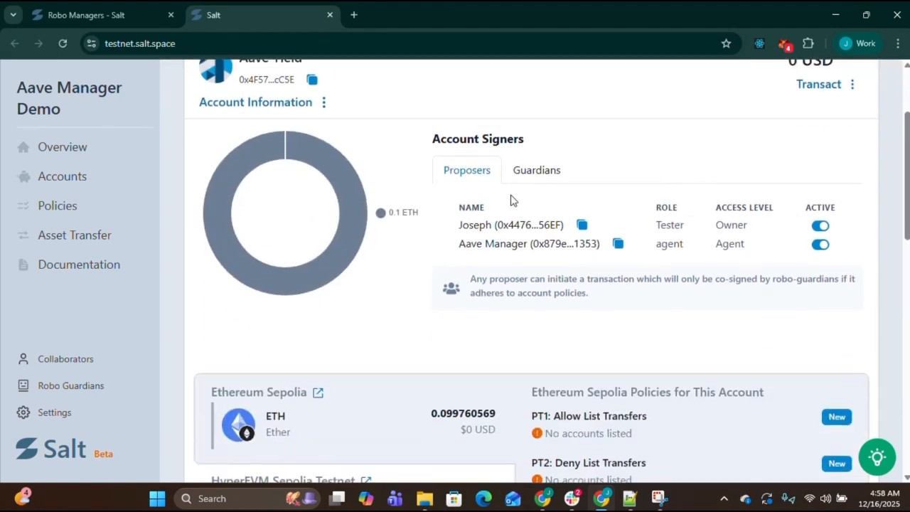
scroll(511, 200, down, 2)
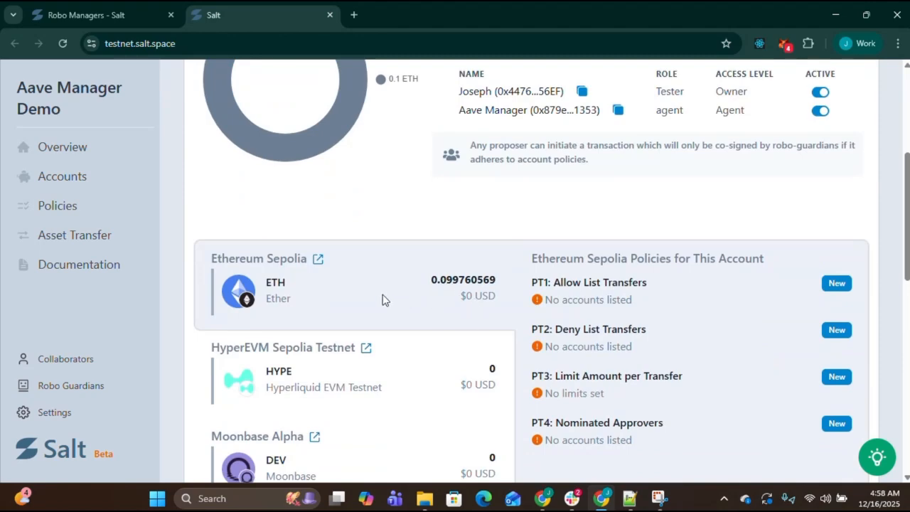
scroll(440, 304, up, 3)
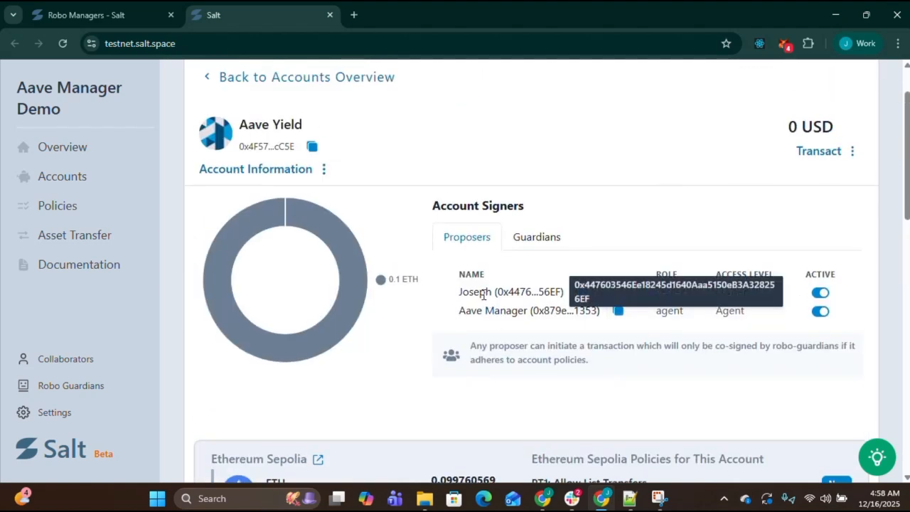
scroll(424, 314, down, 2)
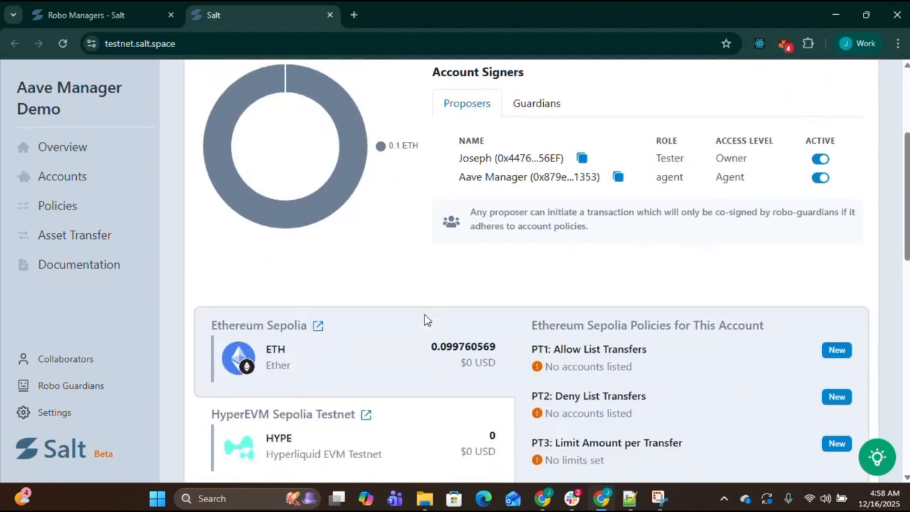
Inspect the Aave Yield account's transactions in the Ethereum Sepolia block explorer, then return to its Salt dashboard.
click(318, 327)
scroll(295, 309, down, 3)
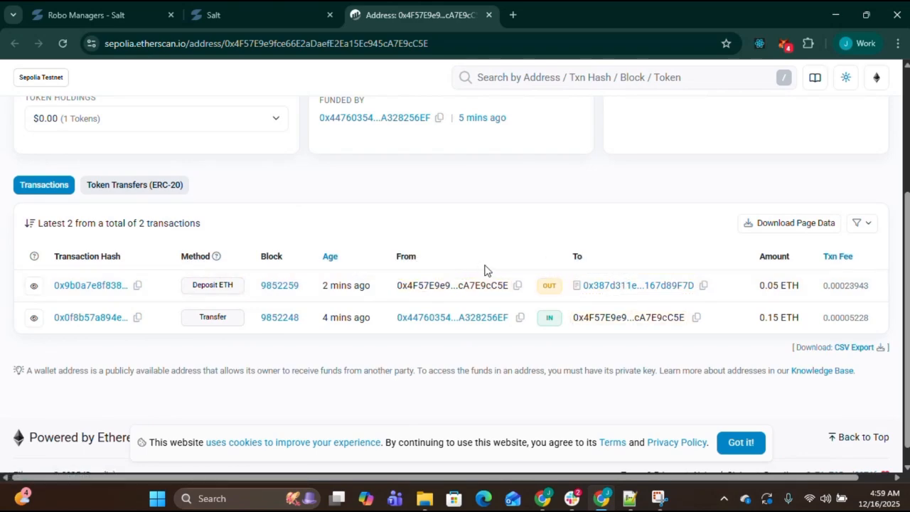
click(248, 10)
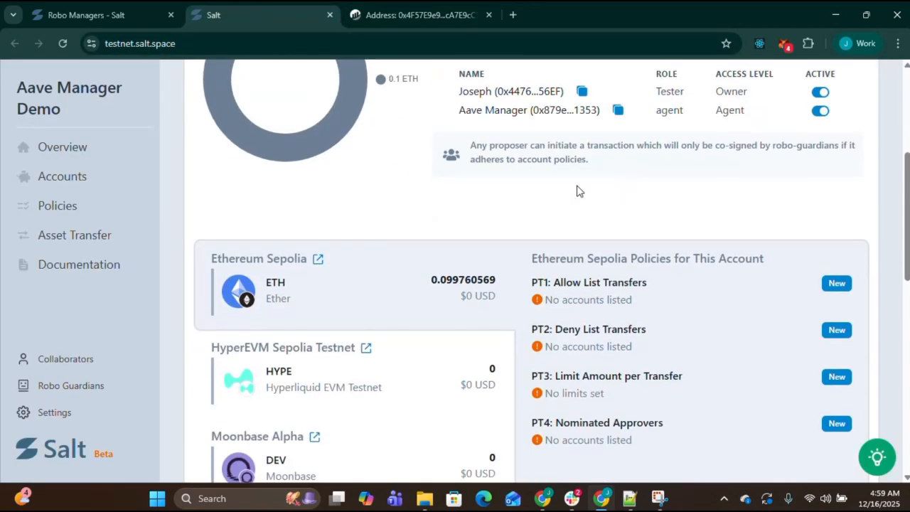
scroll(544, 195, down, 1)
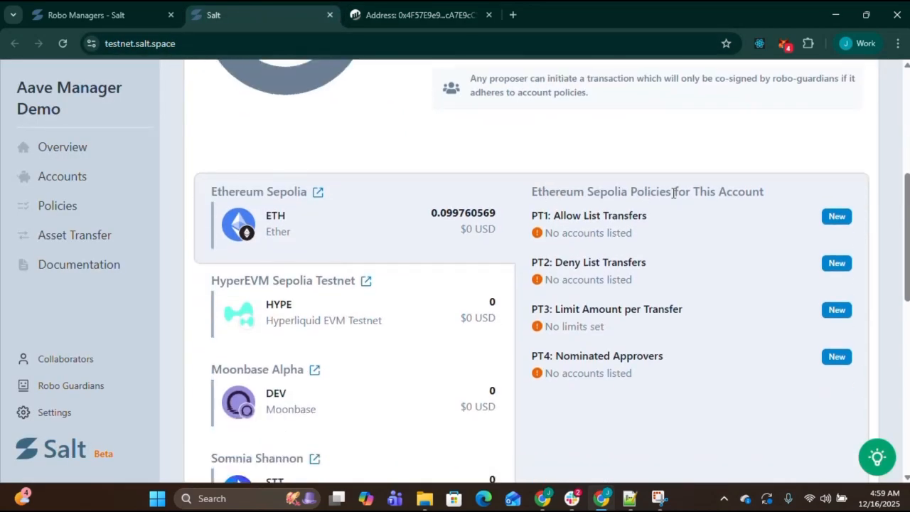
scroll(673, 193, up, 5)
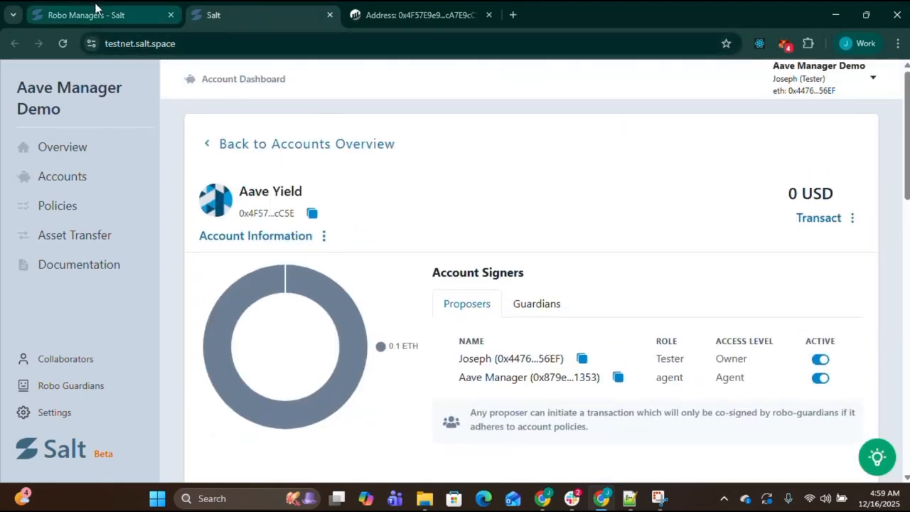
Copy the sAAVE With Me manager's hire address from the Robo Managers table and open the collaborators list in Salt.
click(96, 11)
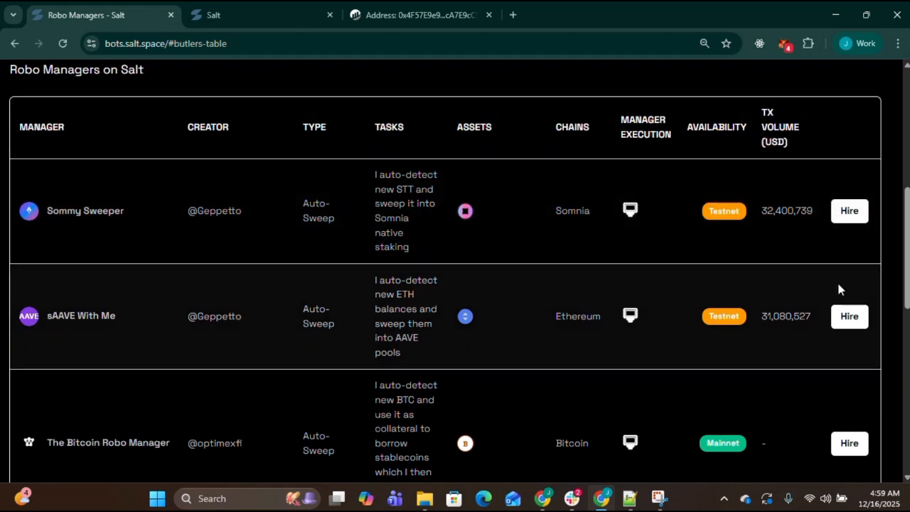
click(839, 320)
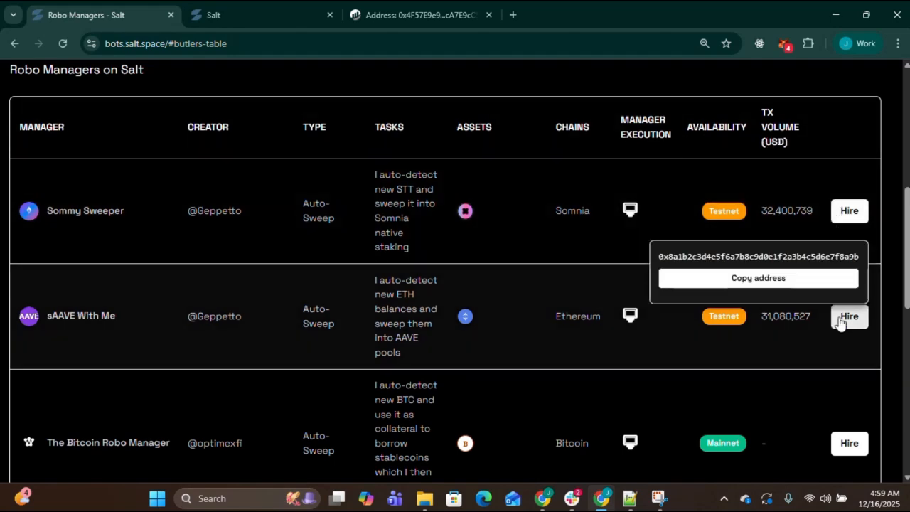
click(809, 278)
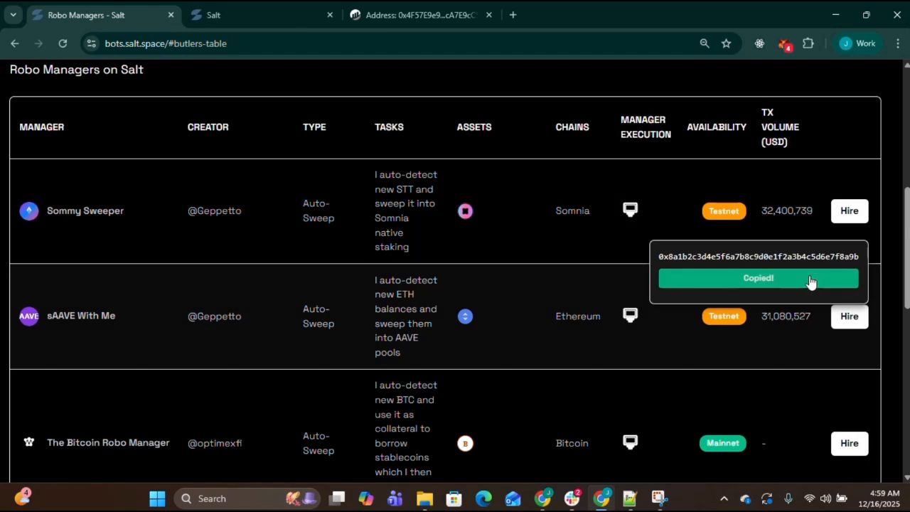
click(254, 16)
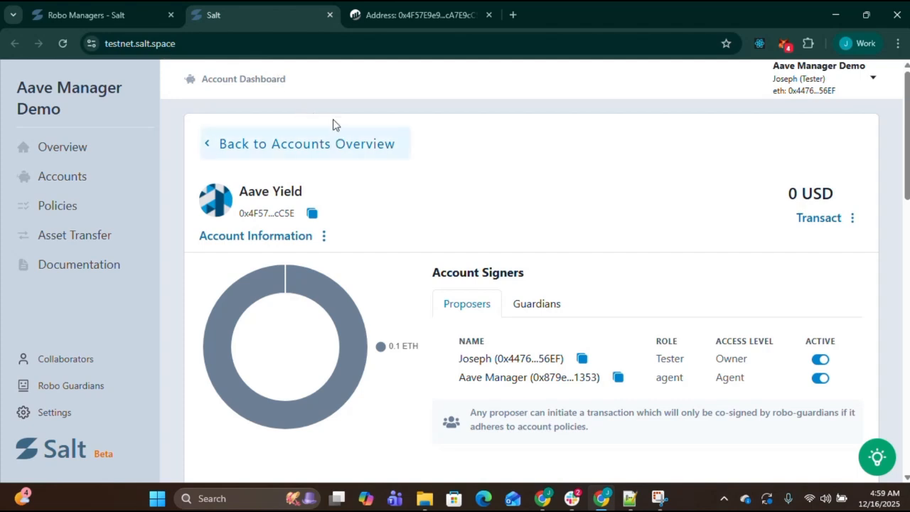
click(72, 355)
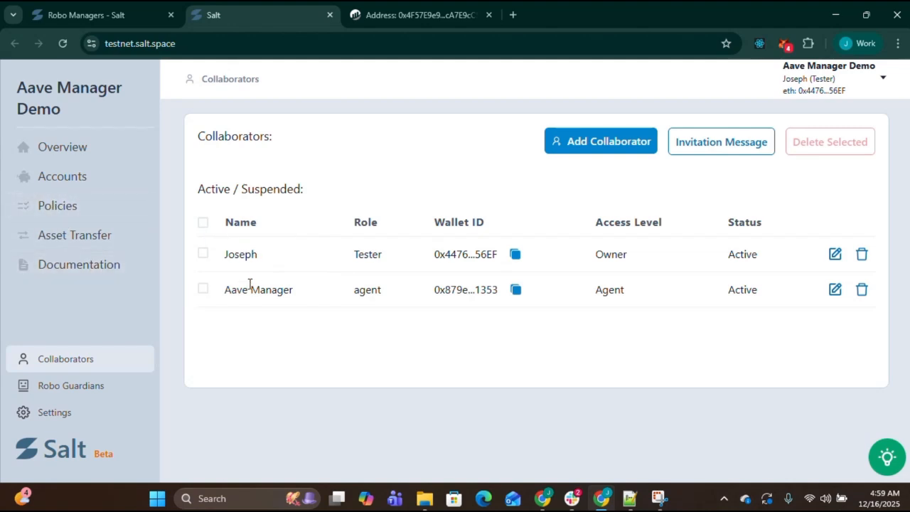
Return to the Aave Yield account dashboard and examine its asset chart, proposers and Ethereum Sepolia holdings.
click(71, 186)
click(419, 259)
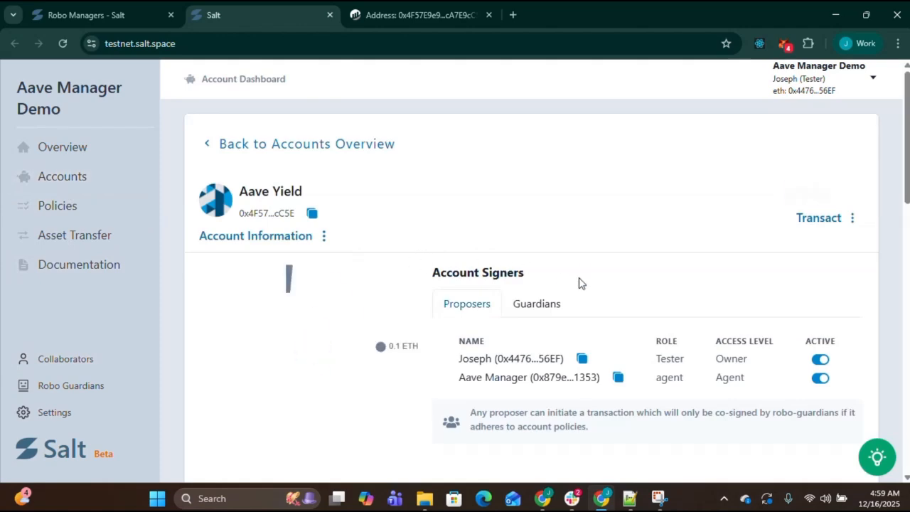
scroll(575, 274, down, 2)
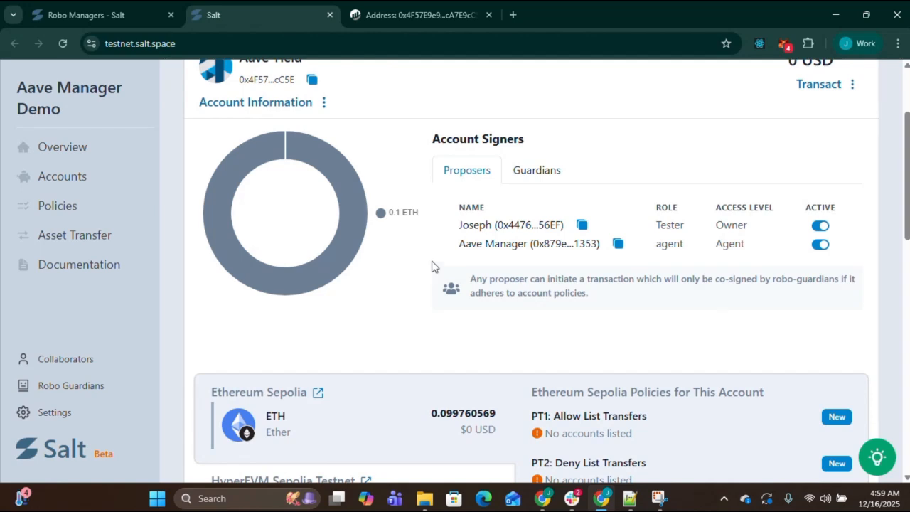
scroll(396, 265, up, 1)
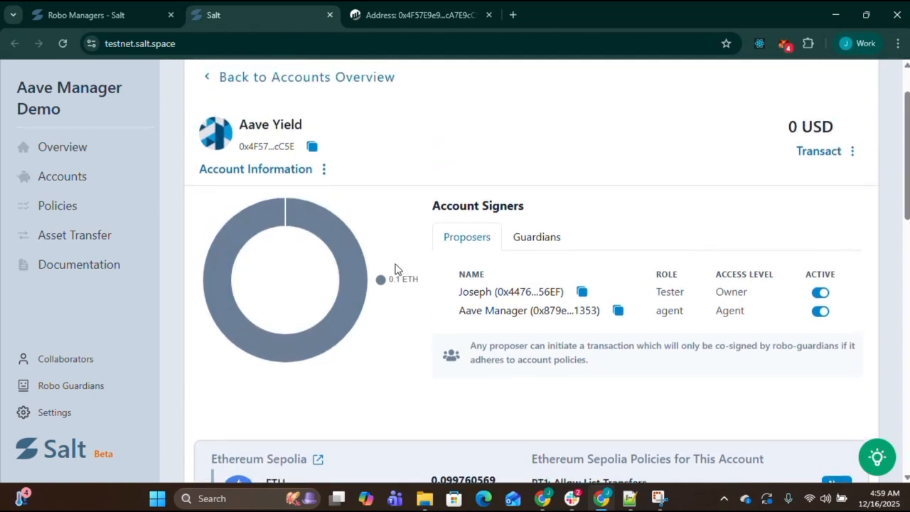
scroll(428, 270, up, 1)
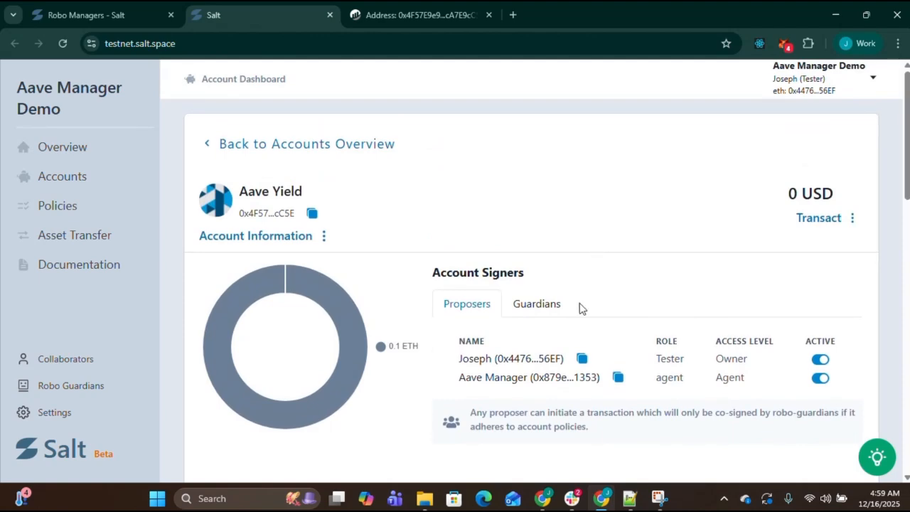
scroll(579, 289, down, 1)
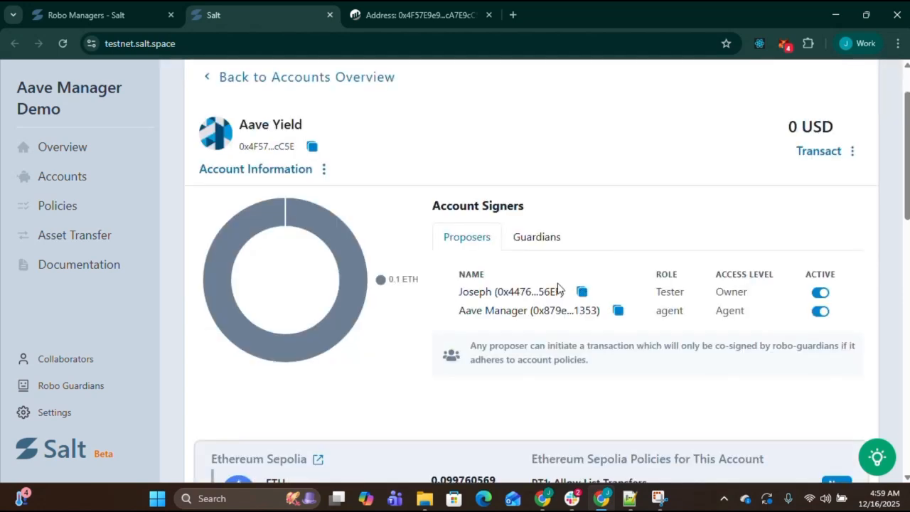
scroll(583, 287, up, 1)
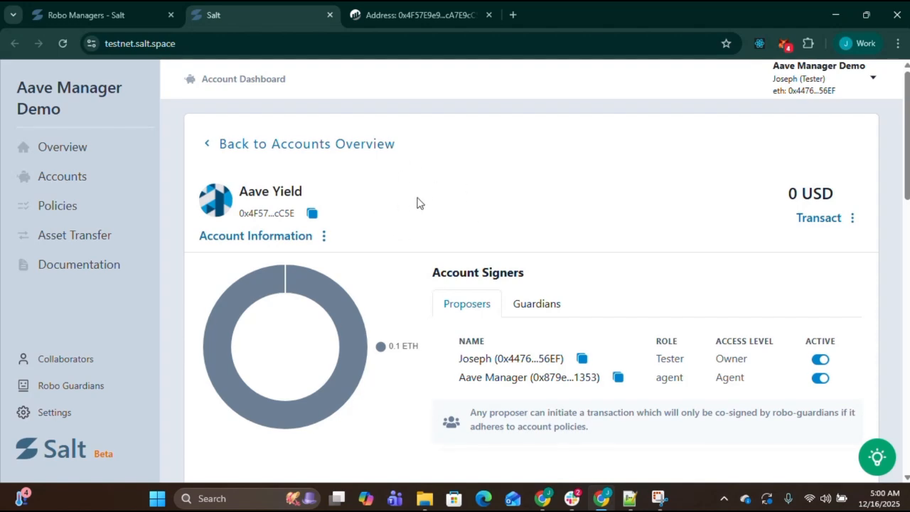
scroll(426, 204, down, 1)
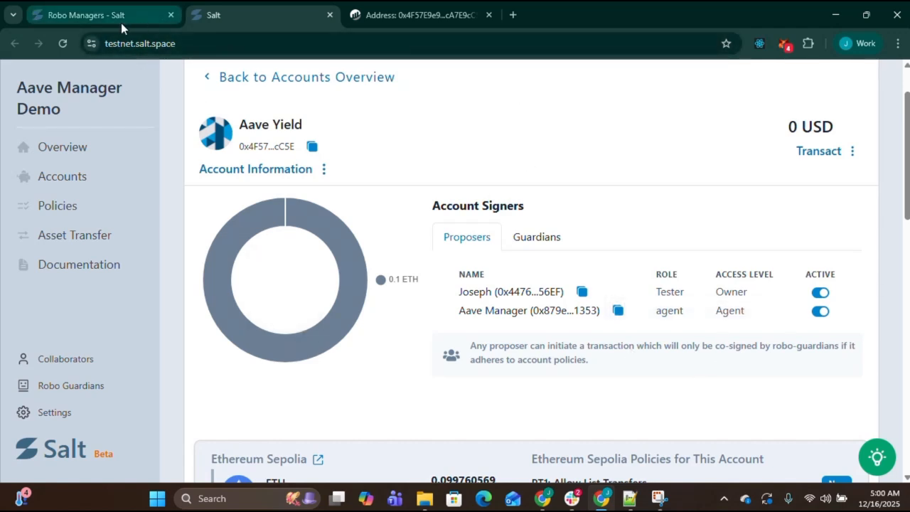
mouse_move(120, 22)
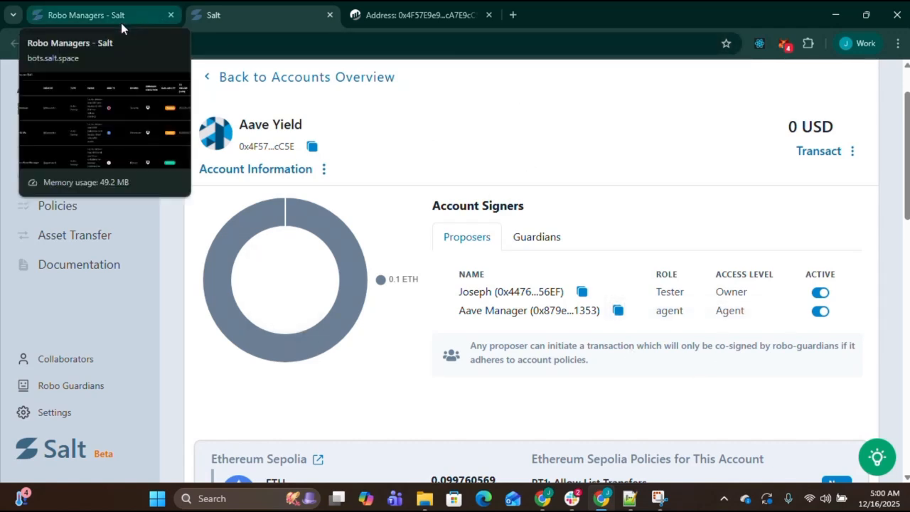